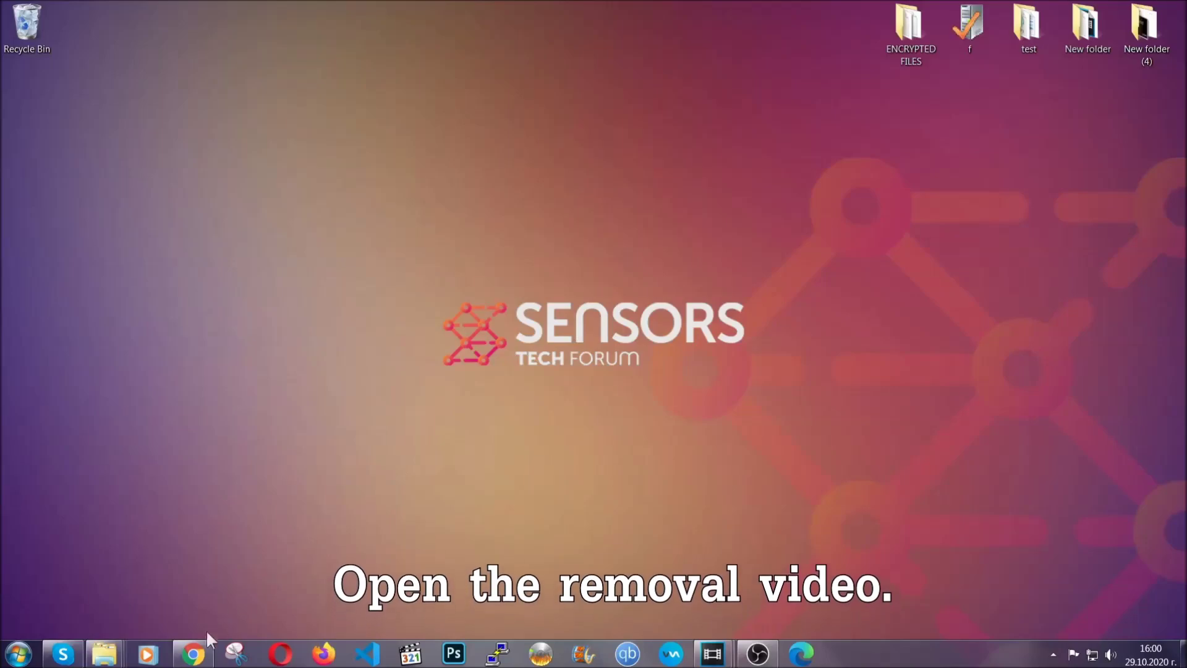
- In the Chrome YouTube removal video, follow the description's Full Removal Guide link to get SpyHunter 5
left_click(193, 654)
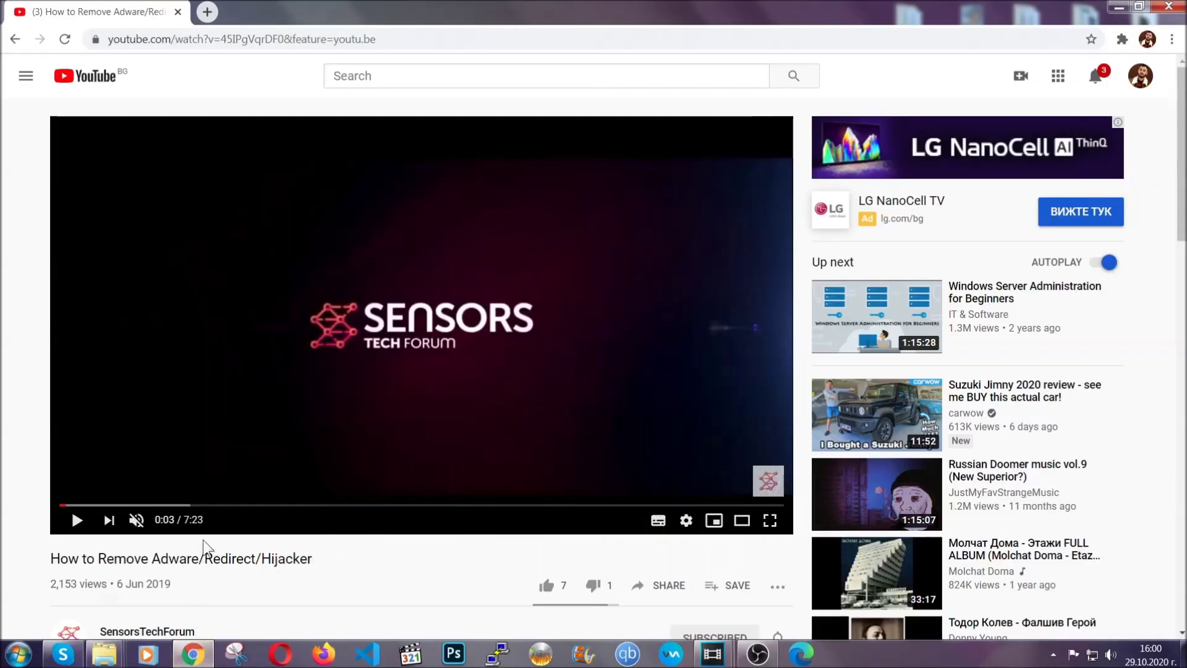
scroll(238, 436, "down", 5)
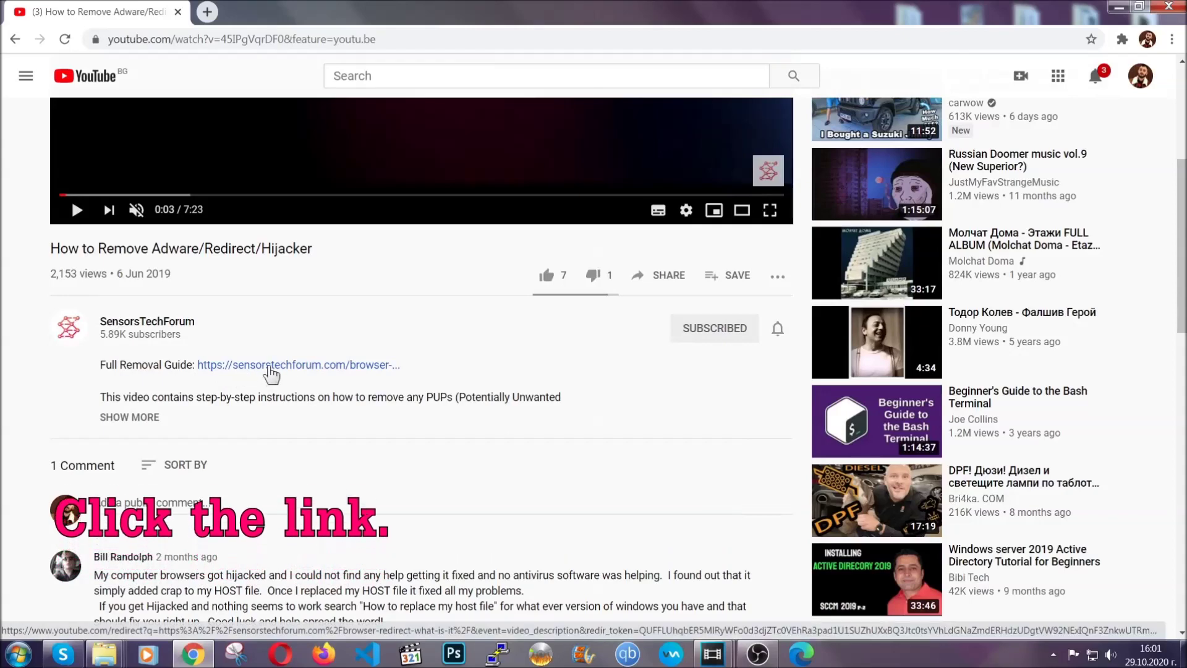
left_click(270, 366)
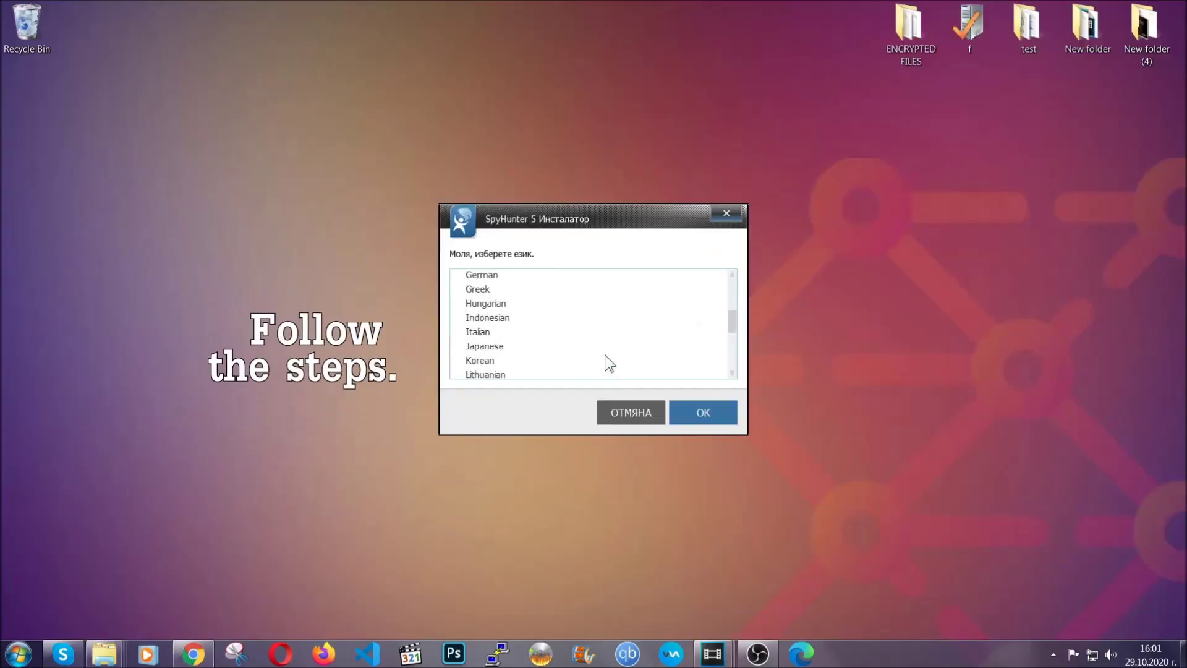
- Install SpyHunter 5 with English as the language, accepting the EULA and Privacy Policy
scroll(610, 373, "down", 2)
scroll(604, 373, "up", 4)
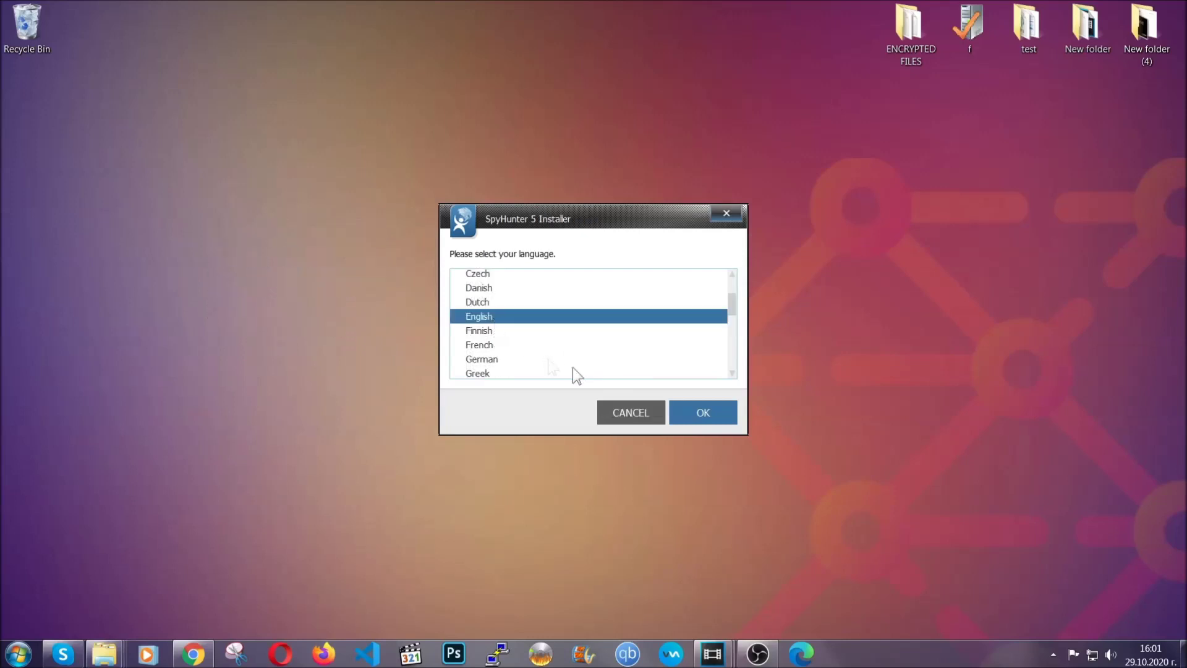
left_click(696, 413)
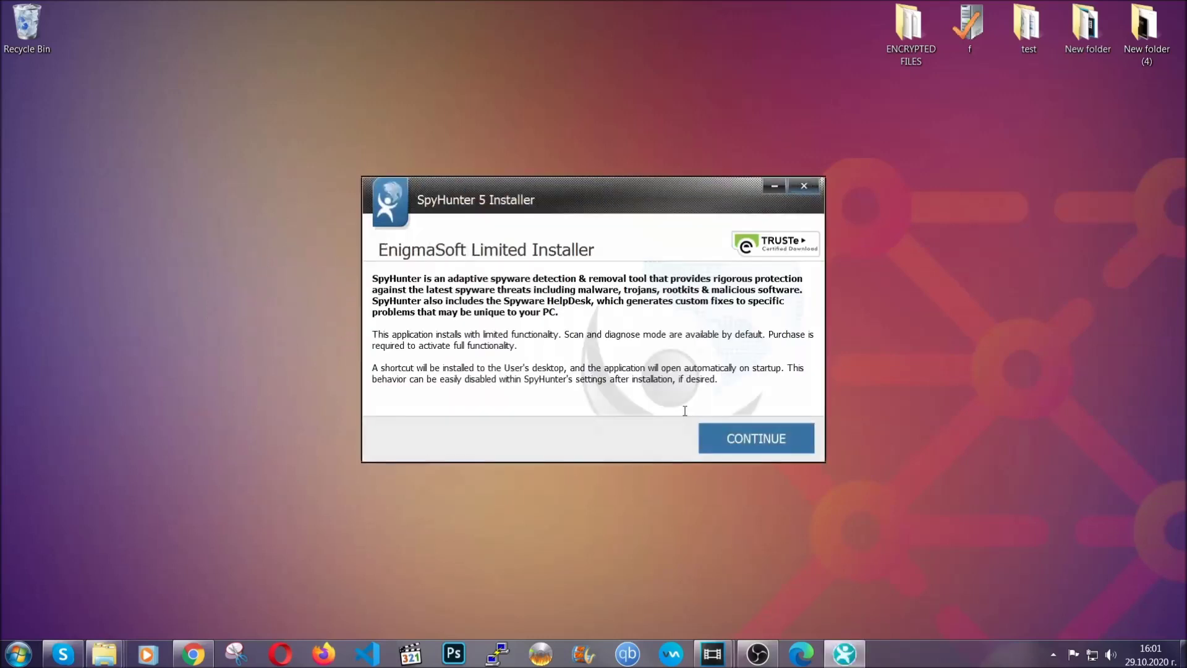
left_click(712, 428)
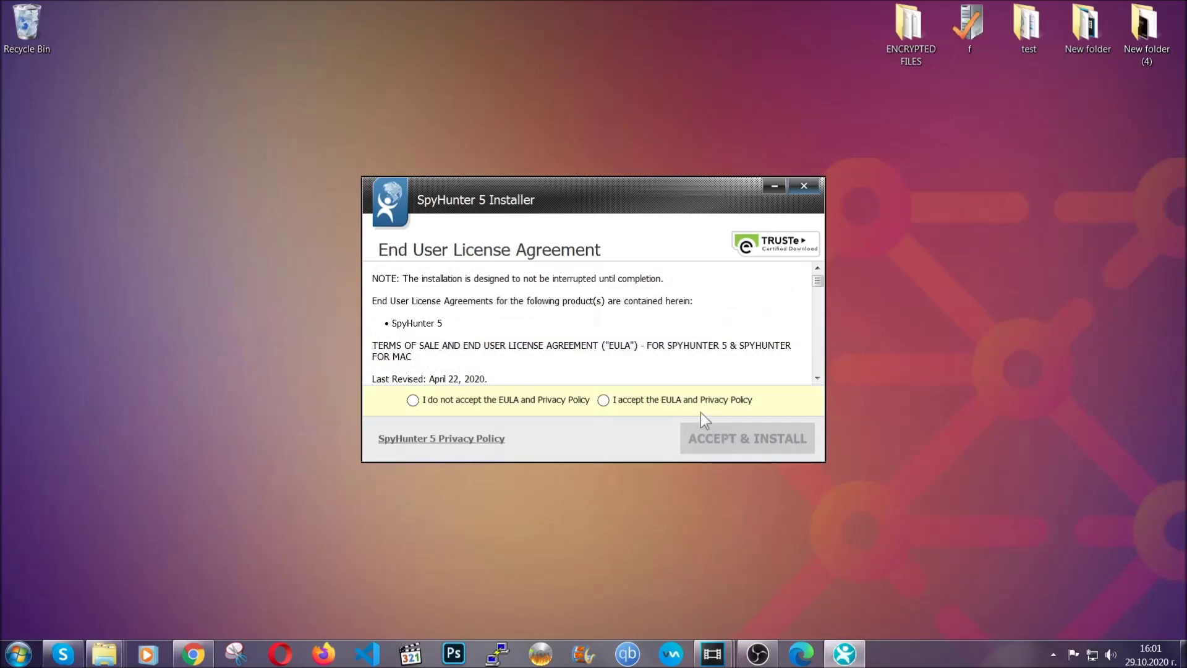
left_click(696, 396)
left_click(715, 431)
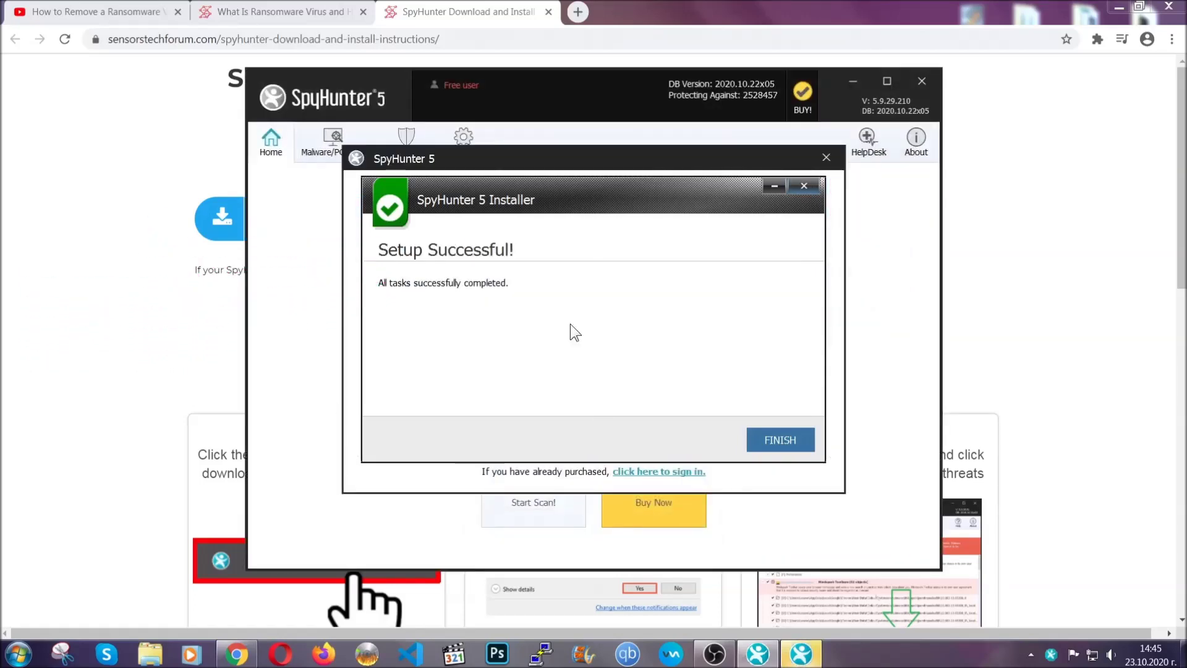
- Finish the SpyHunter 5 installer so its Active Scan starts
left_click(759, 442)
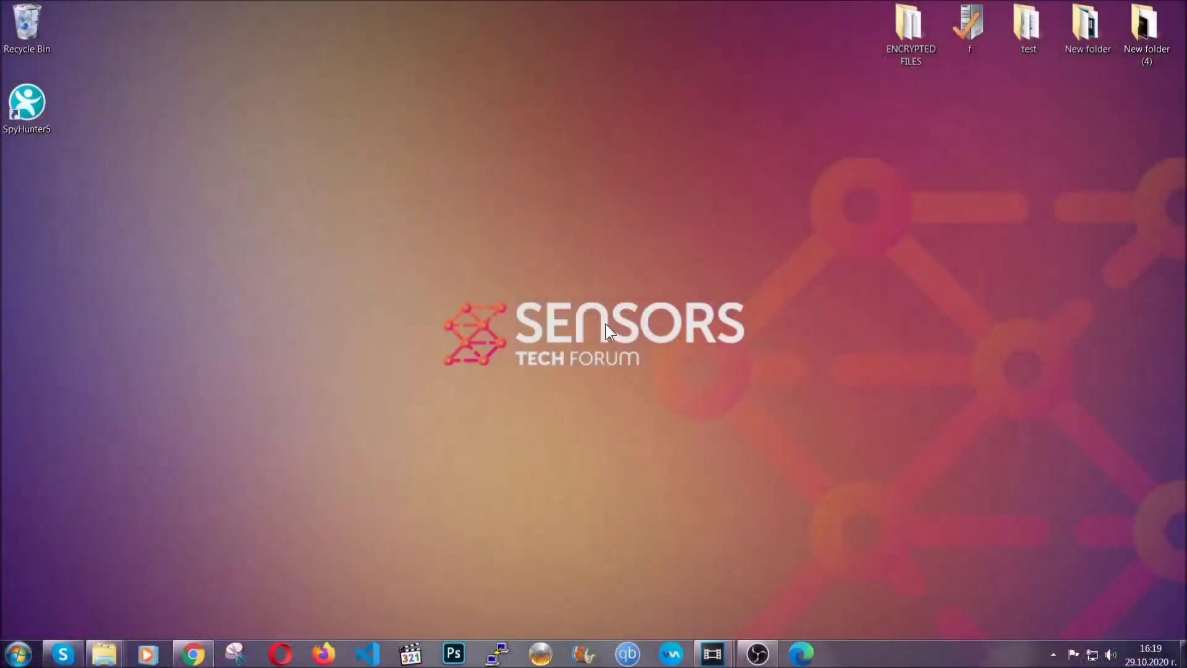
- Run APPWIZ.CPL and uninstall SUSPICIOUS PROGRAM, confirming its removal
key("super+r")
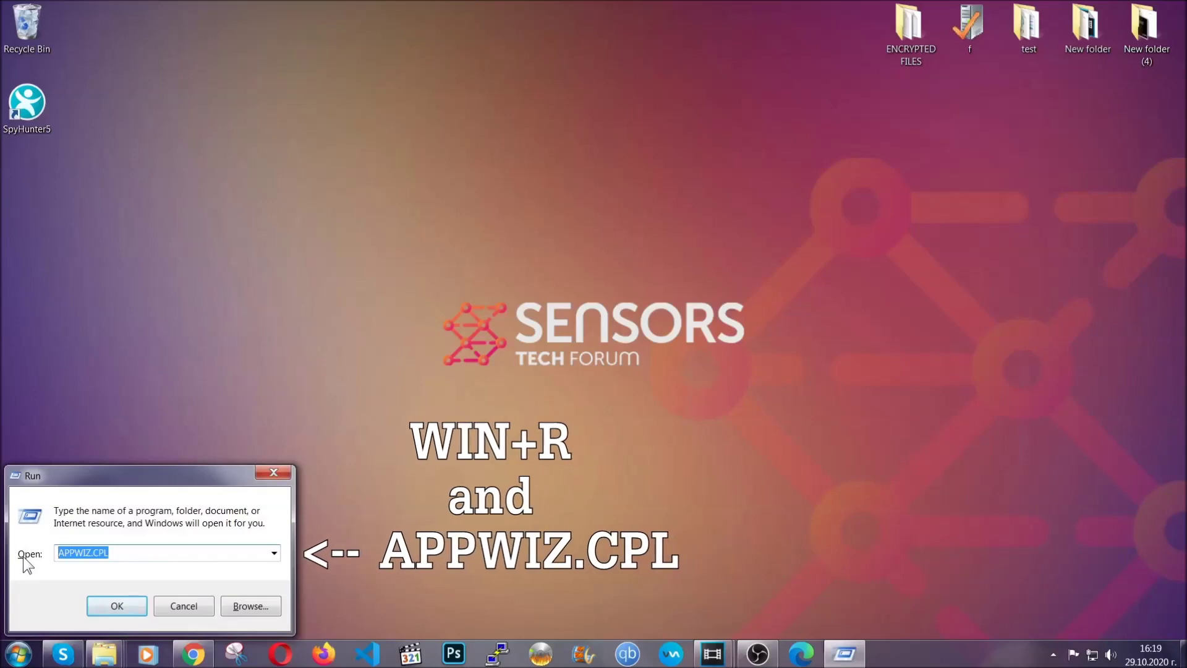
left_click(117, 603)
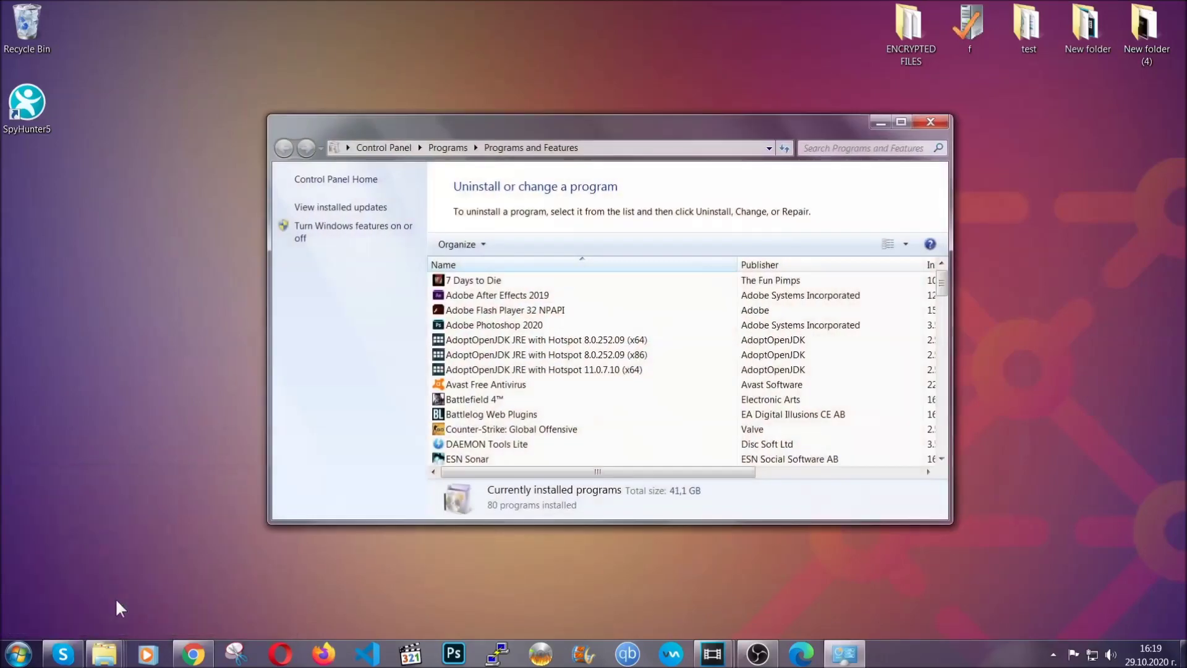
scroll(625, 330, "down", 20)
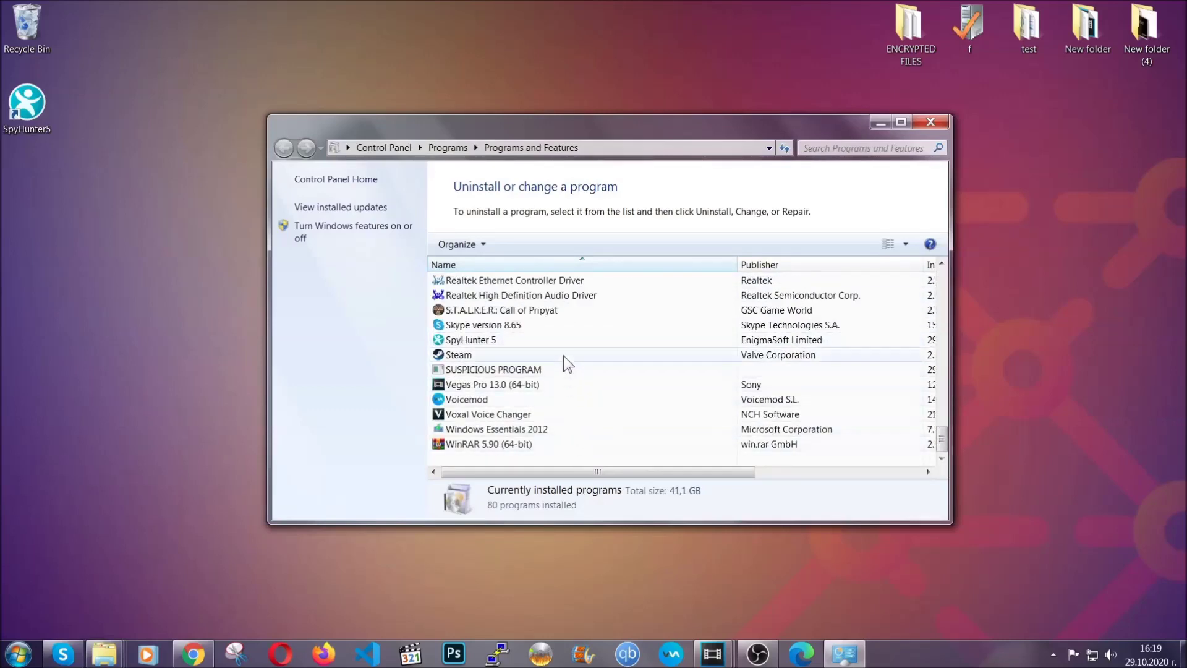
left_click(515, 370)
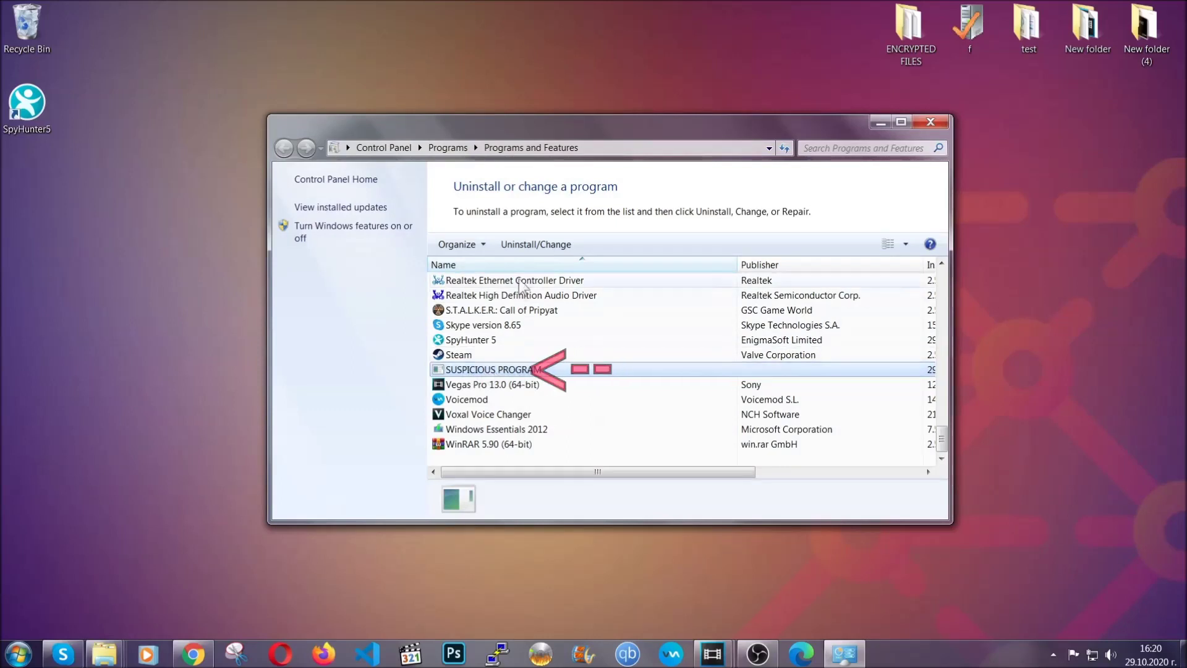
left_click(526, 244)
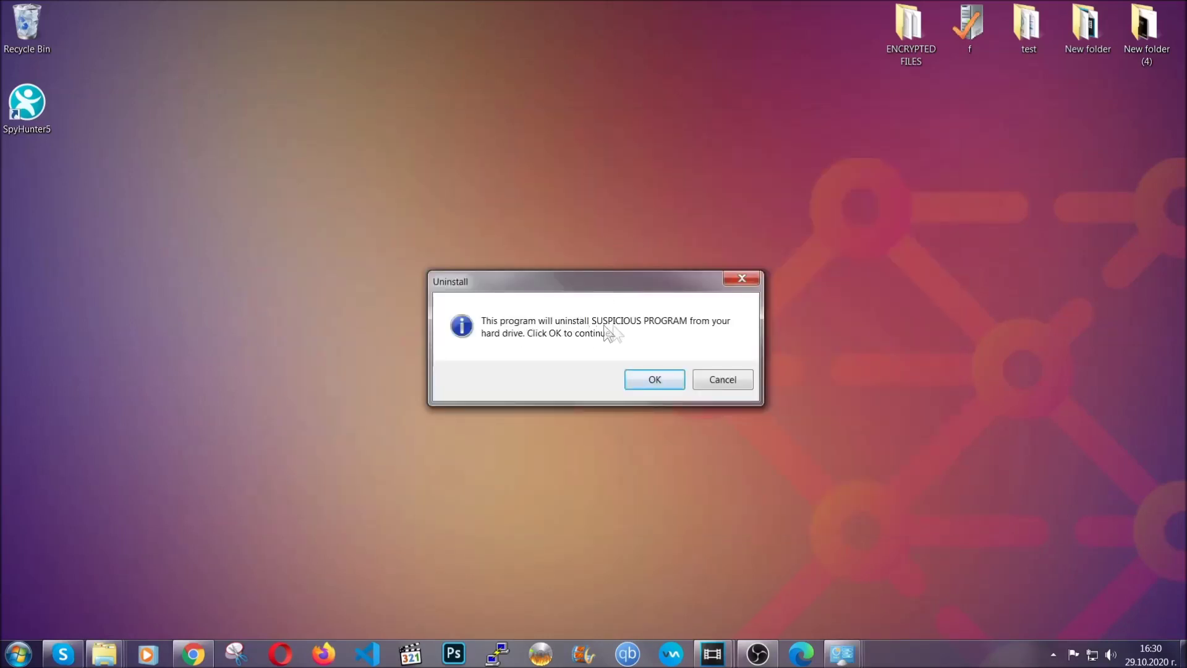
left_click(648, 381)
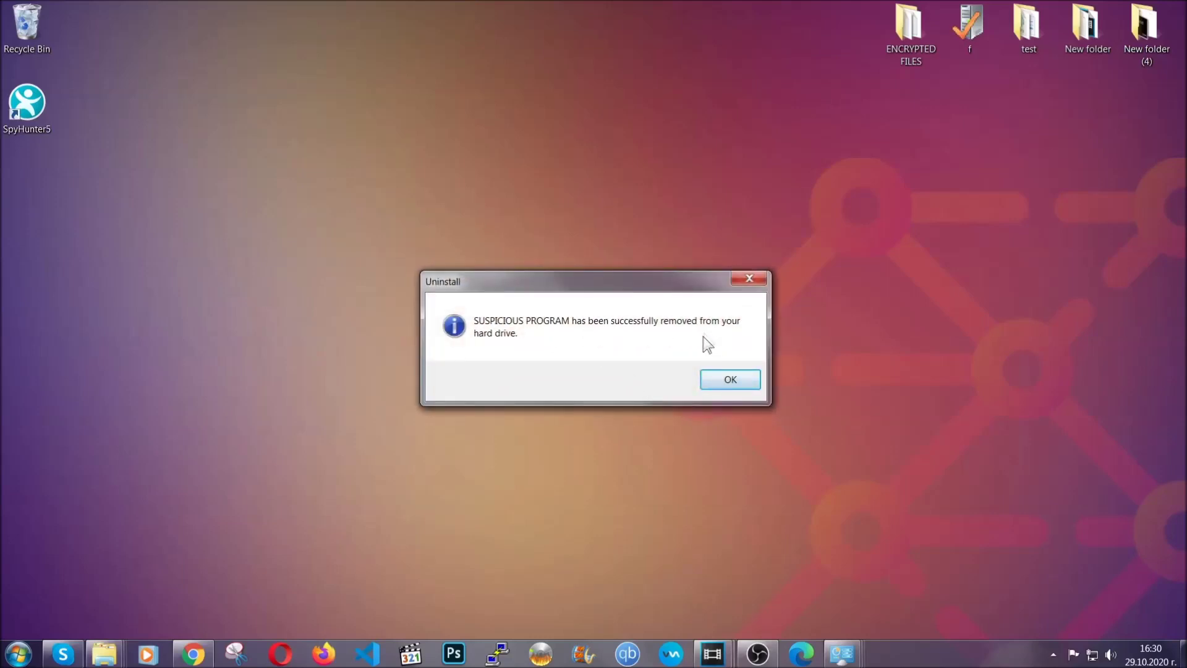
left_click(712, 376)
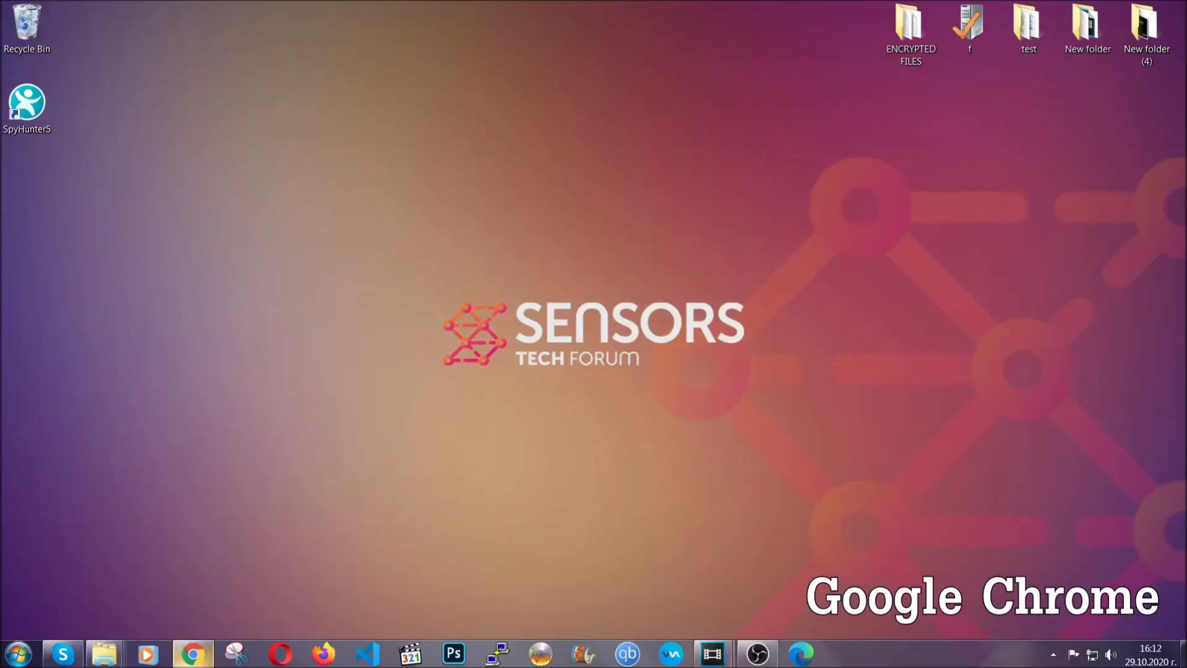
- Back in Chrome, enter the chrome://settings/clearBrowserData address
left_click(196, 656)
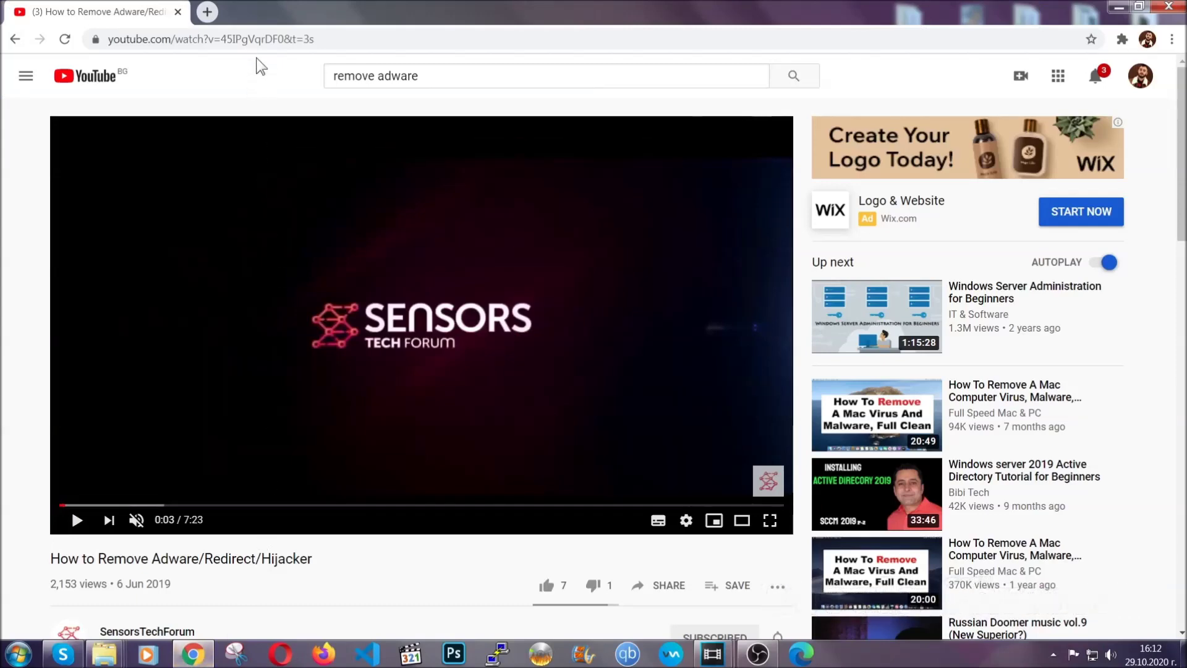
left_click(257, 39)
type("chro")
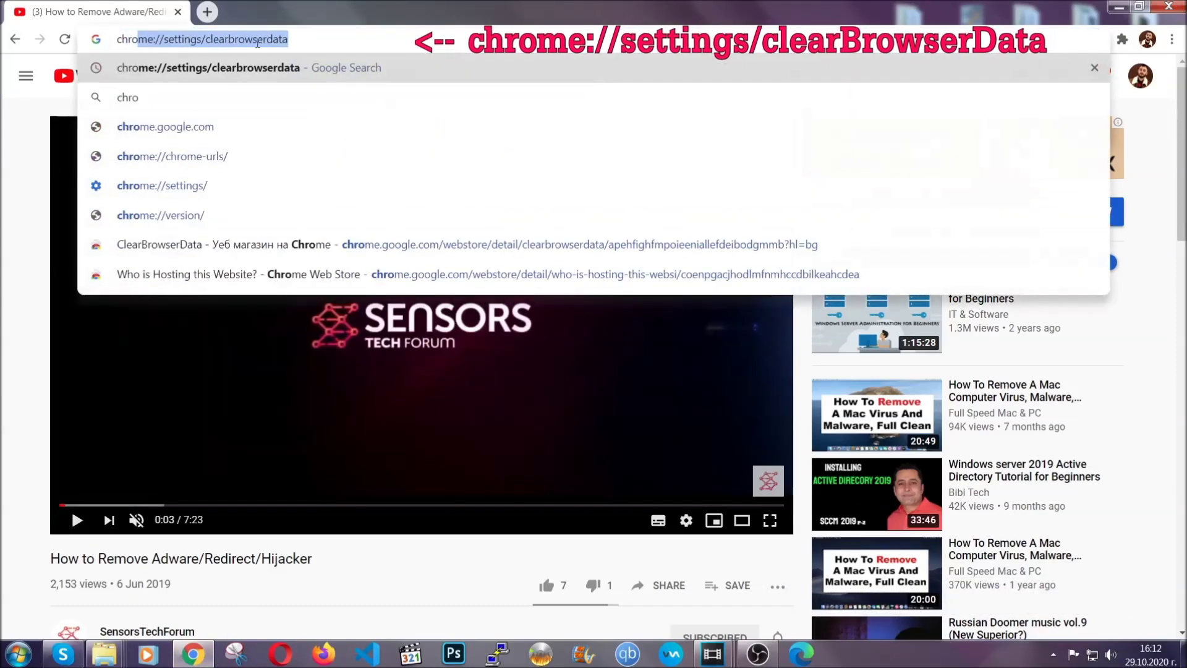
type("me:/")
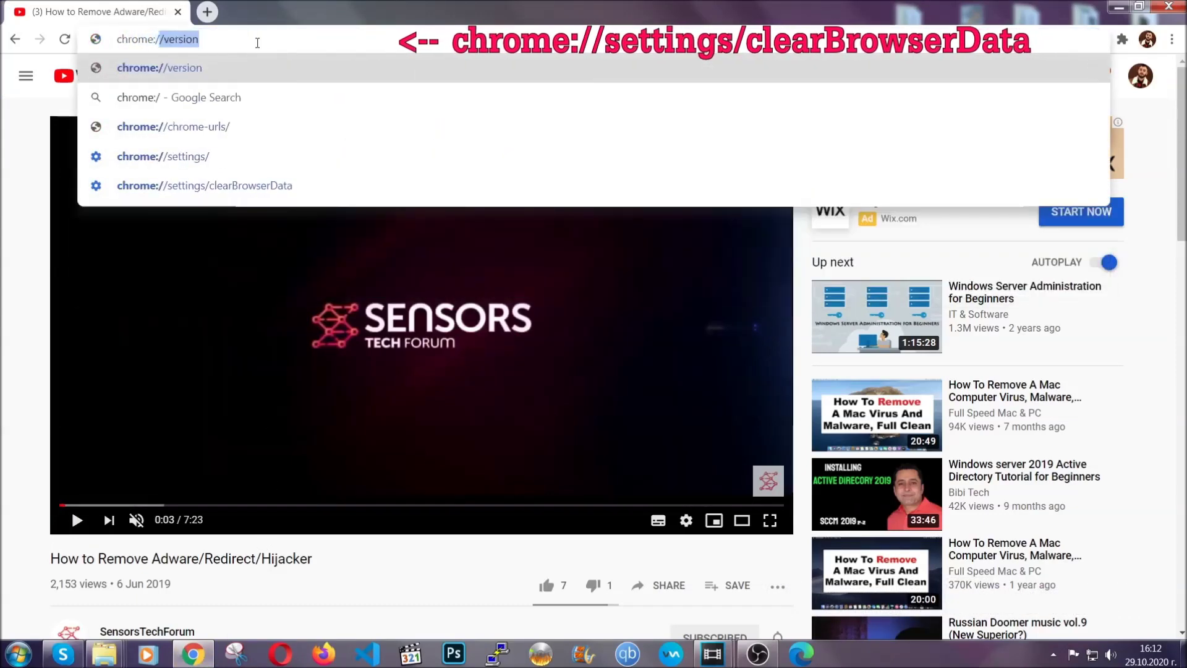
type("/setting")
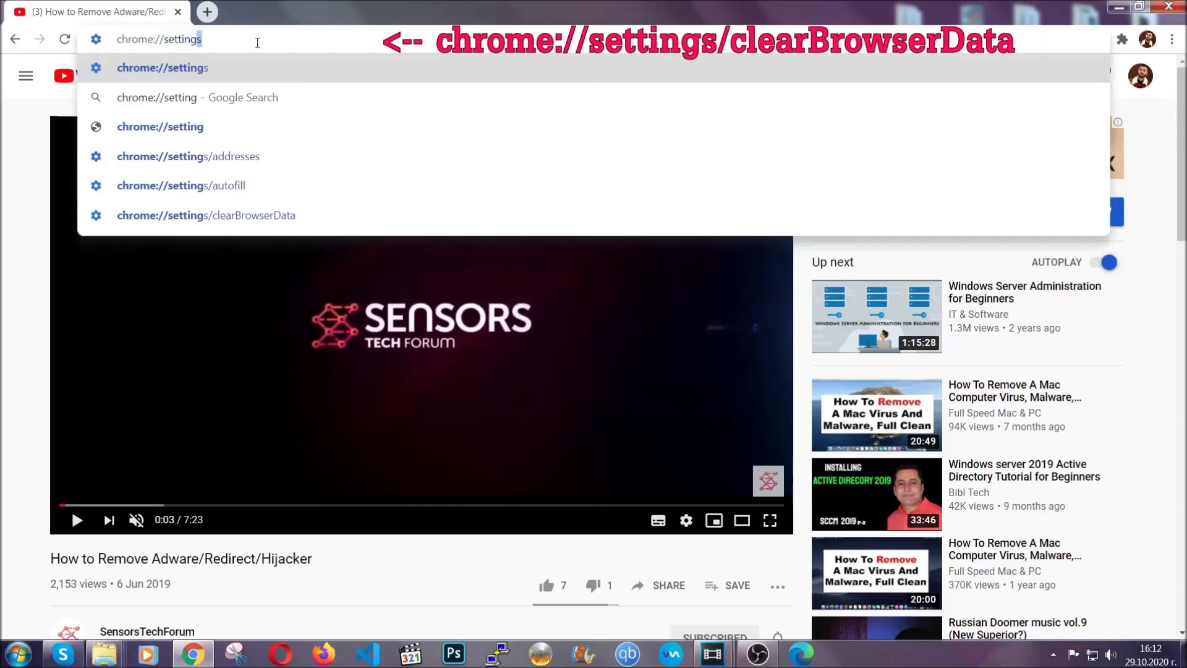
type("s/ce")
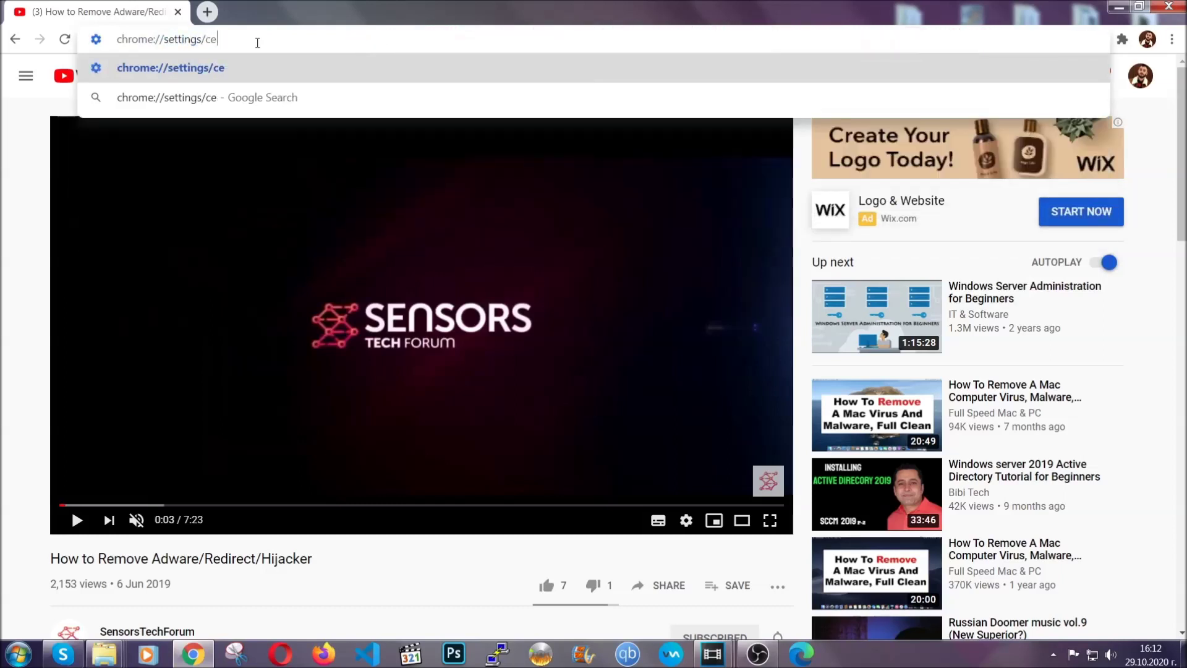
key("BackSpace")
type("lear")
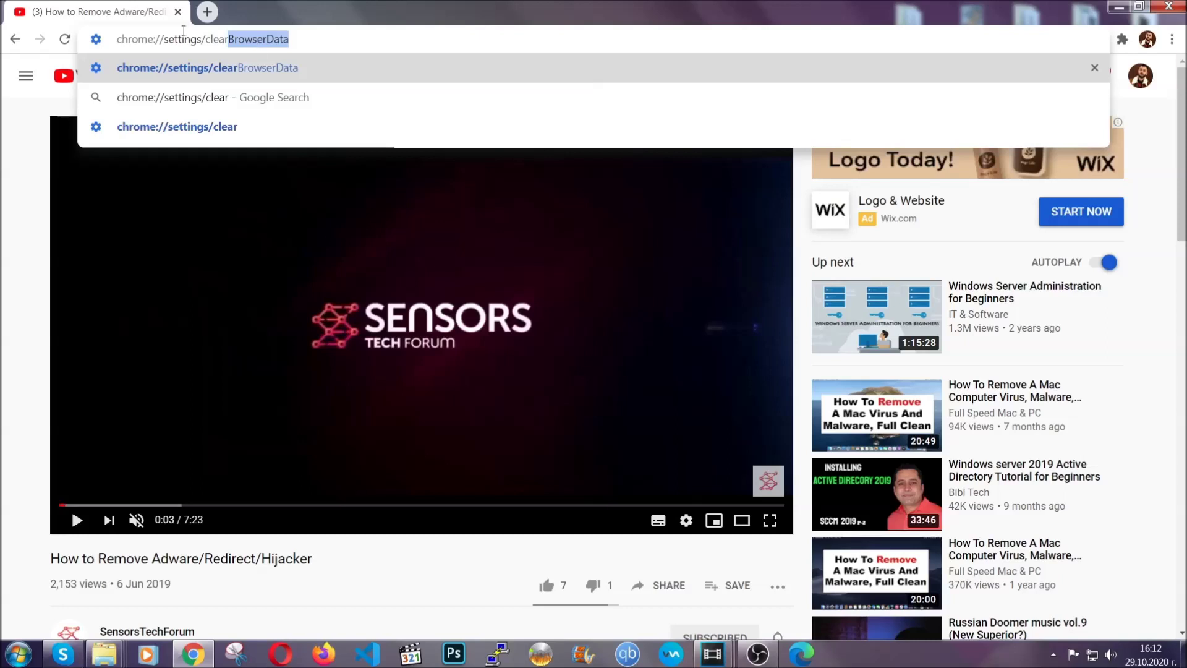
left_click(173, 66)
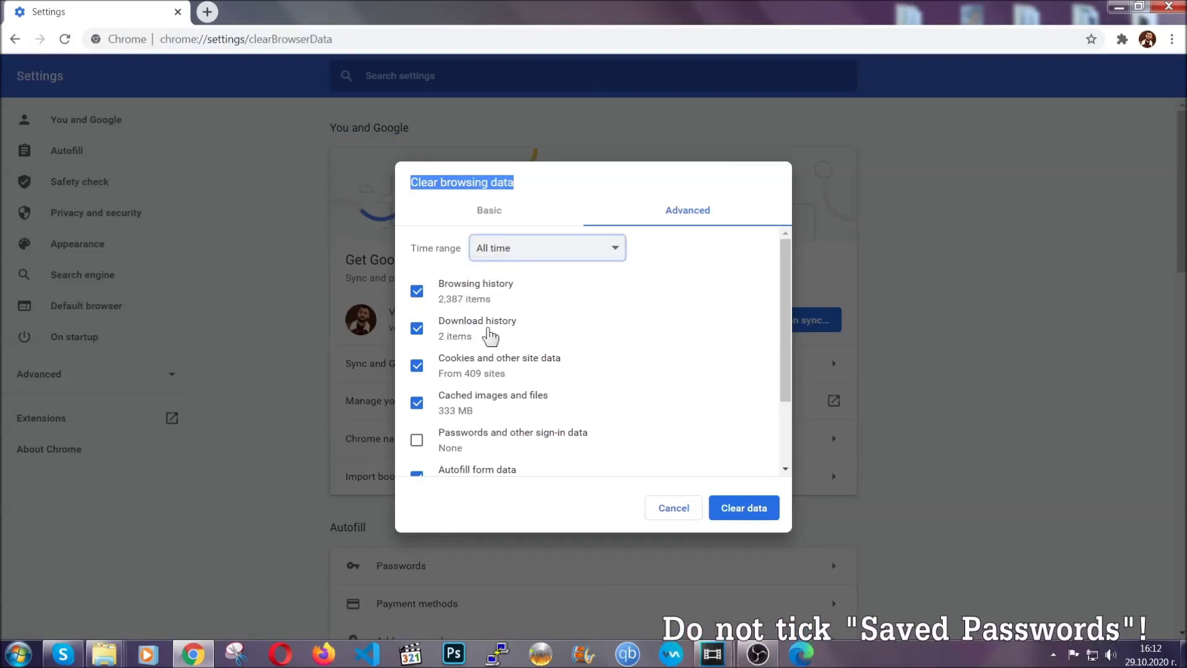
- Clear Chrome's All time history, cookies and cache, leaving passwords unticked
scroll(469, 401, "down", 2)
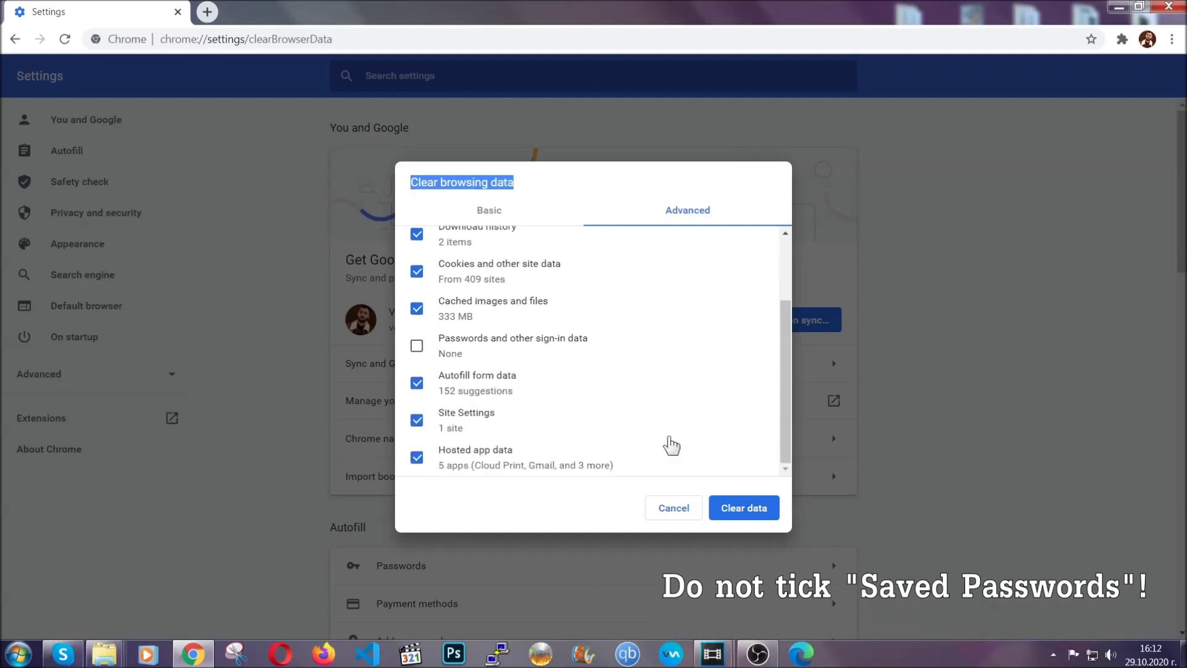
left_click(727, 507)
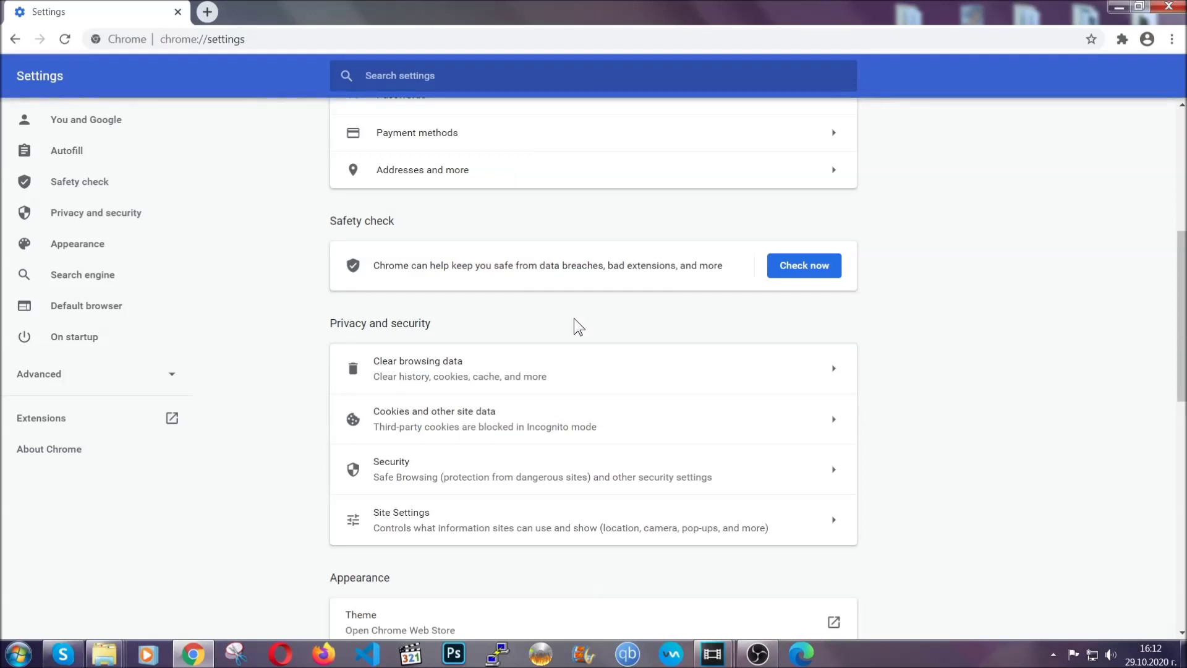
- Remove Bulk Media Downloader from Chrome's Extensions page, then minimise Chrome
left_click(1171, 41)
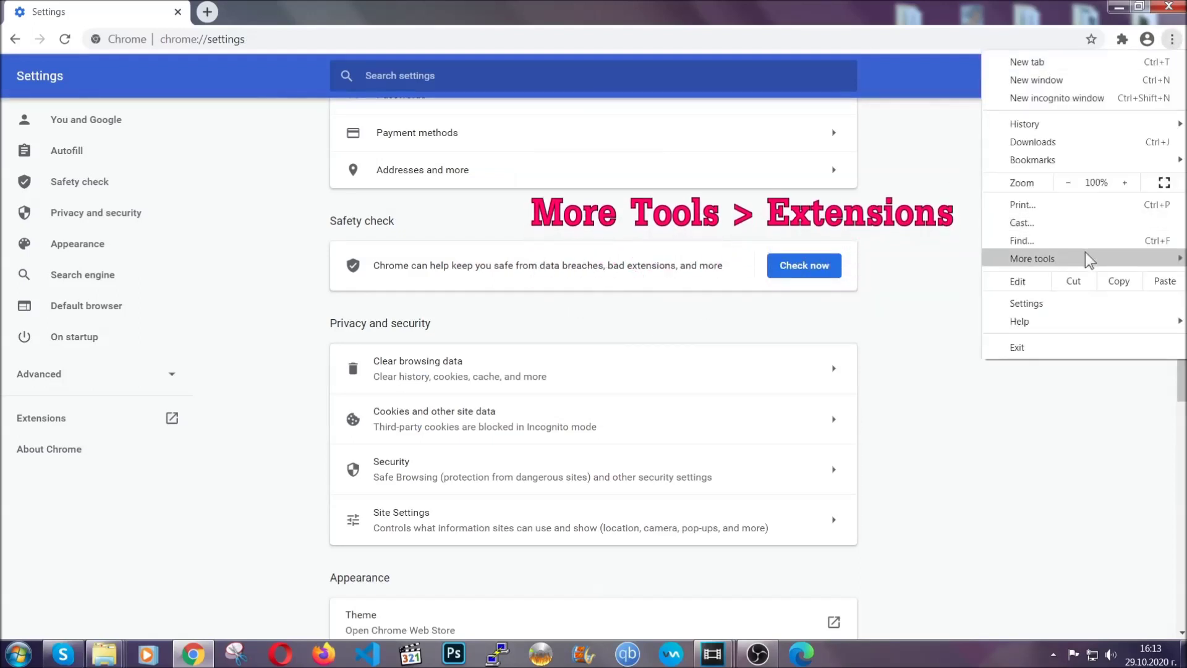
mouse_move(1085, 253)
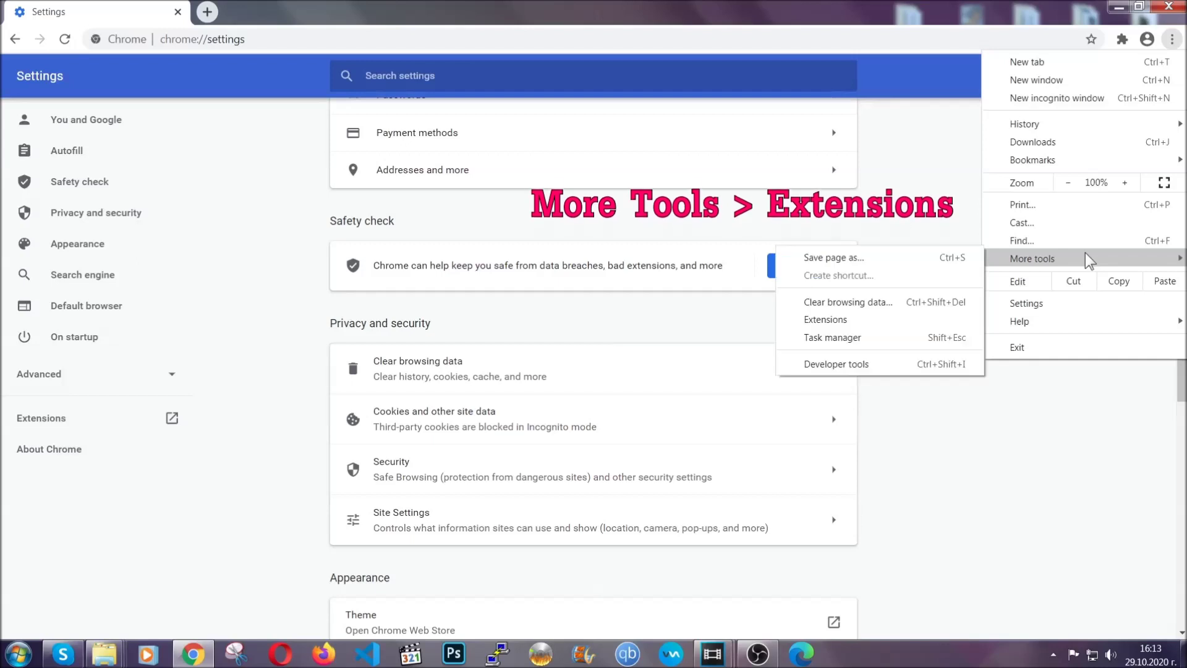
left_click(858, 322)
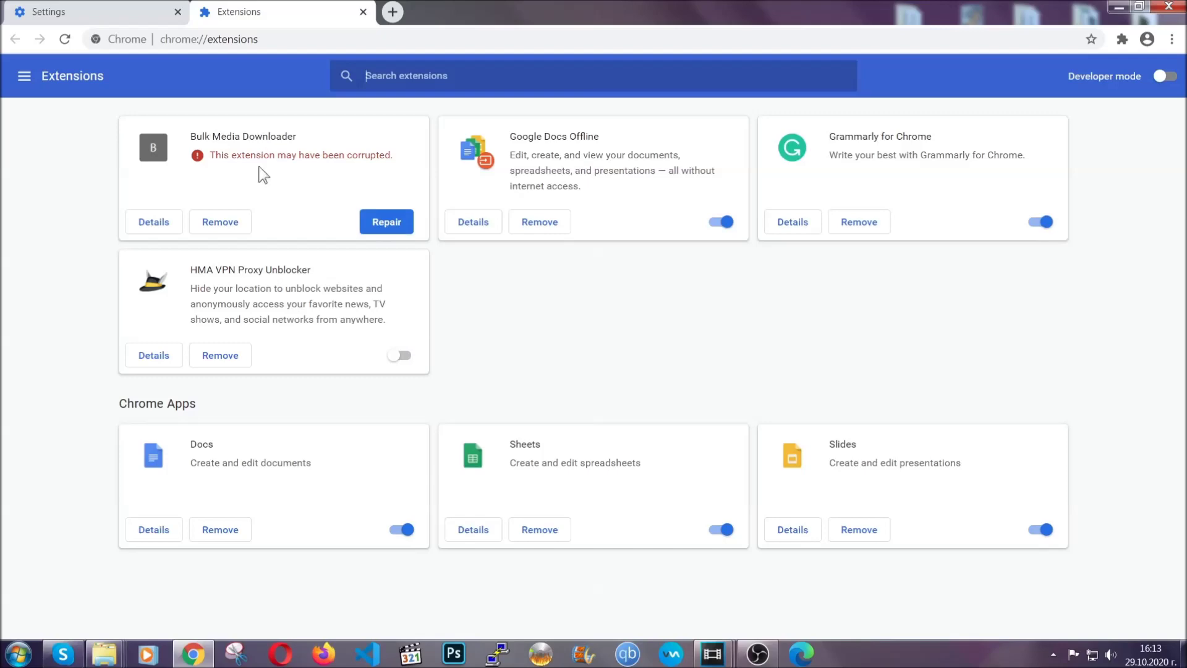
left_click(220, 222)
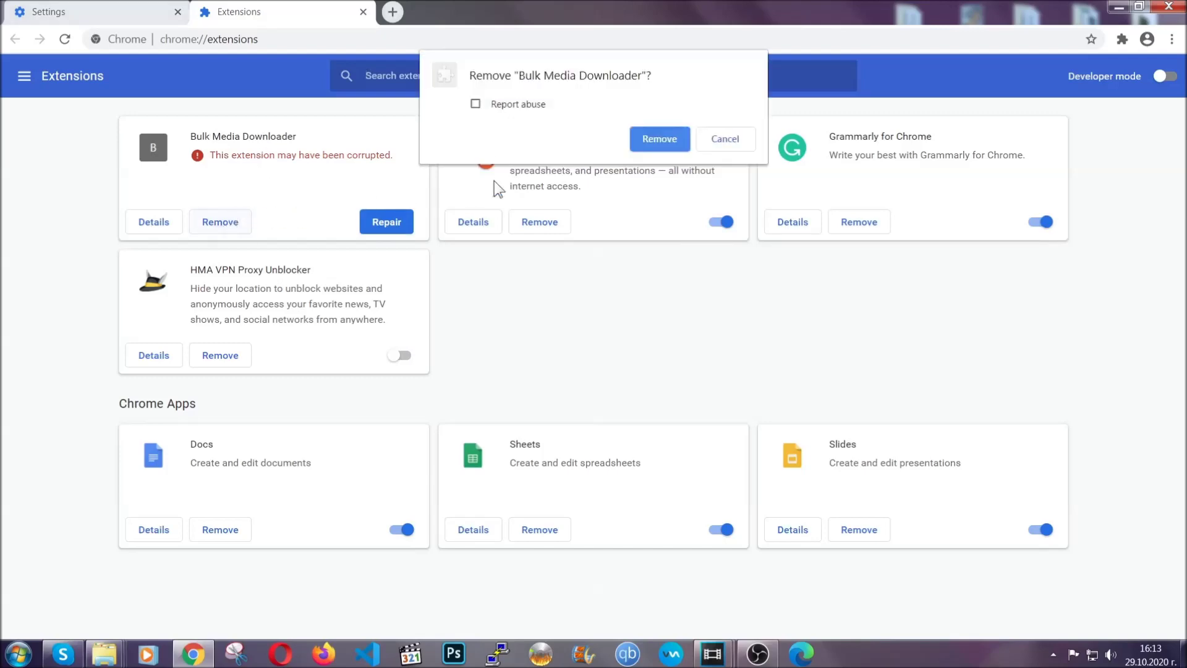
left_click(641, 140)
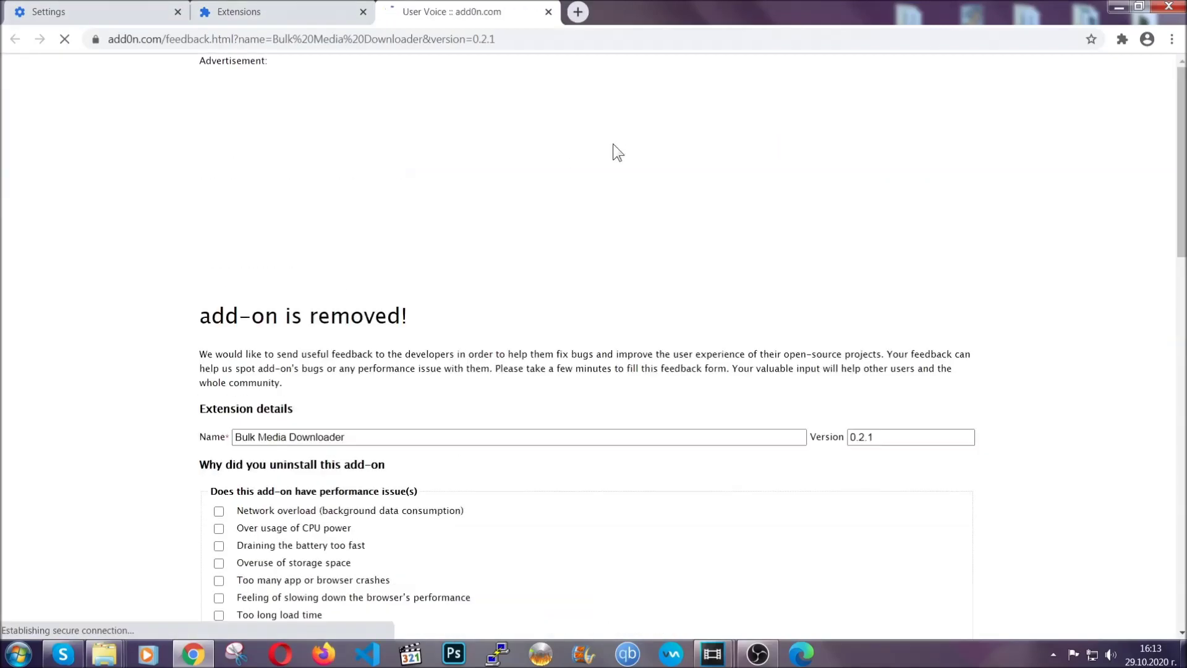
left_click(302, 13)
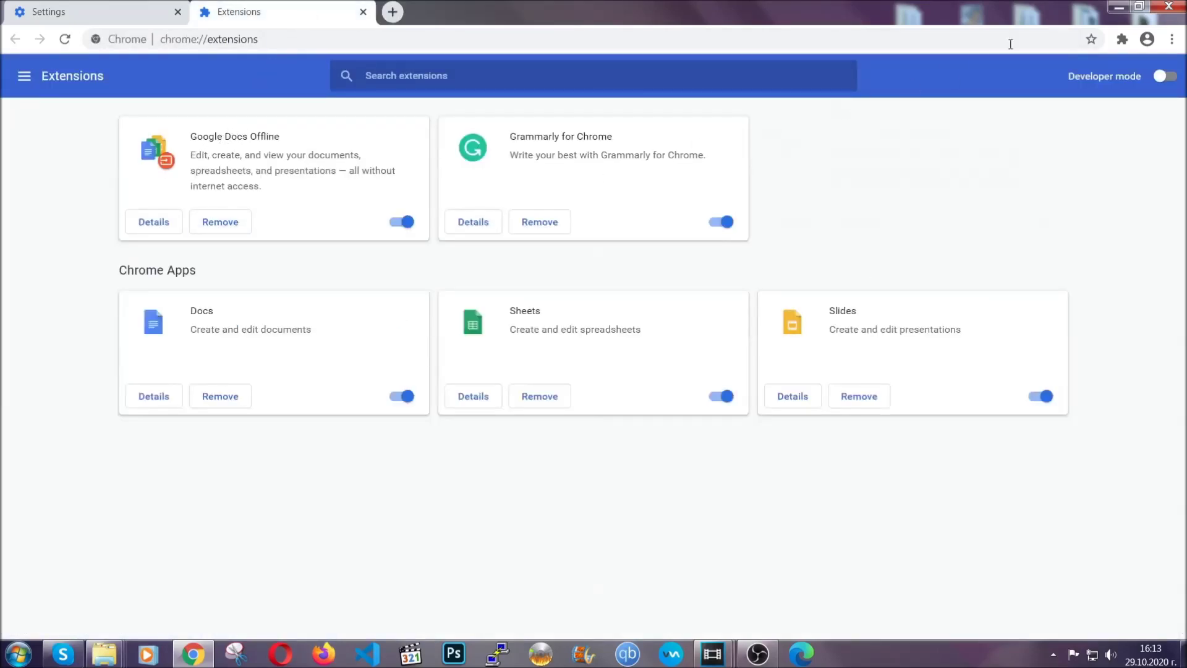
left_click(1111, 7)
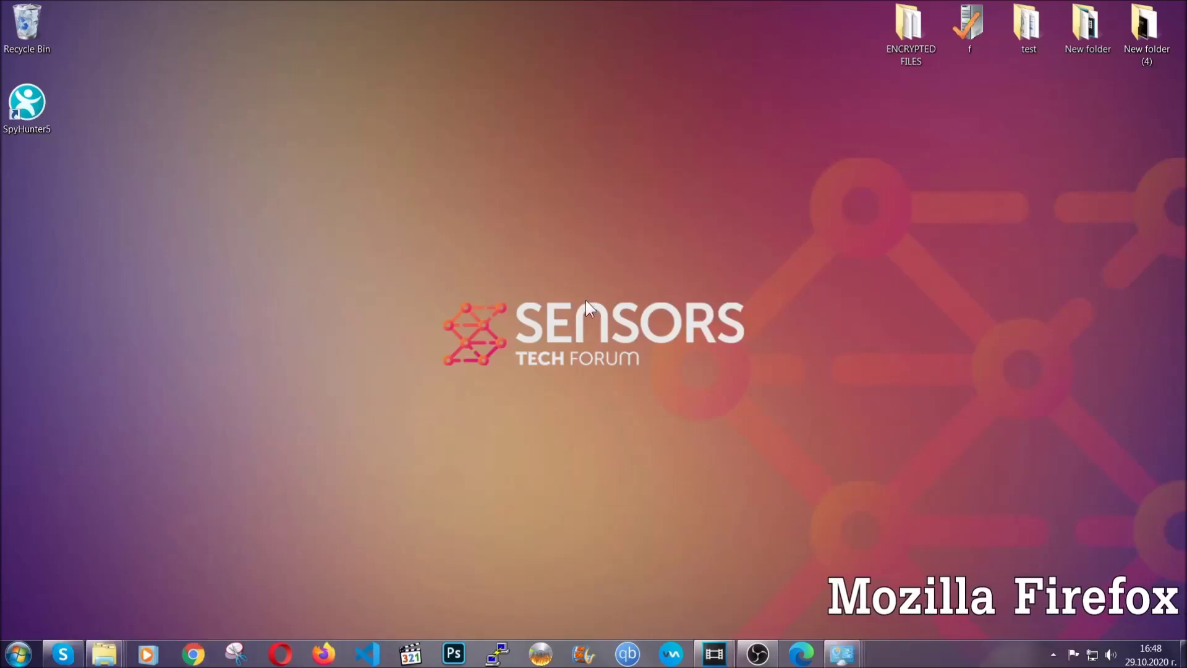
- Load about:support in Firefox and choose Refresh Firefox
left_click(324, 652)
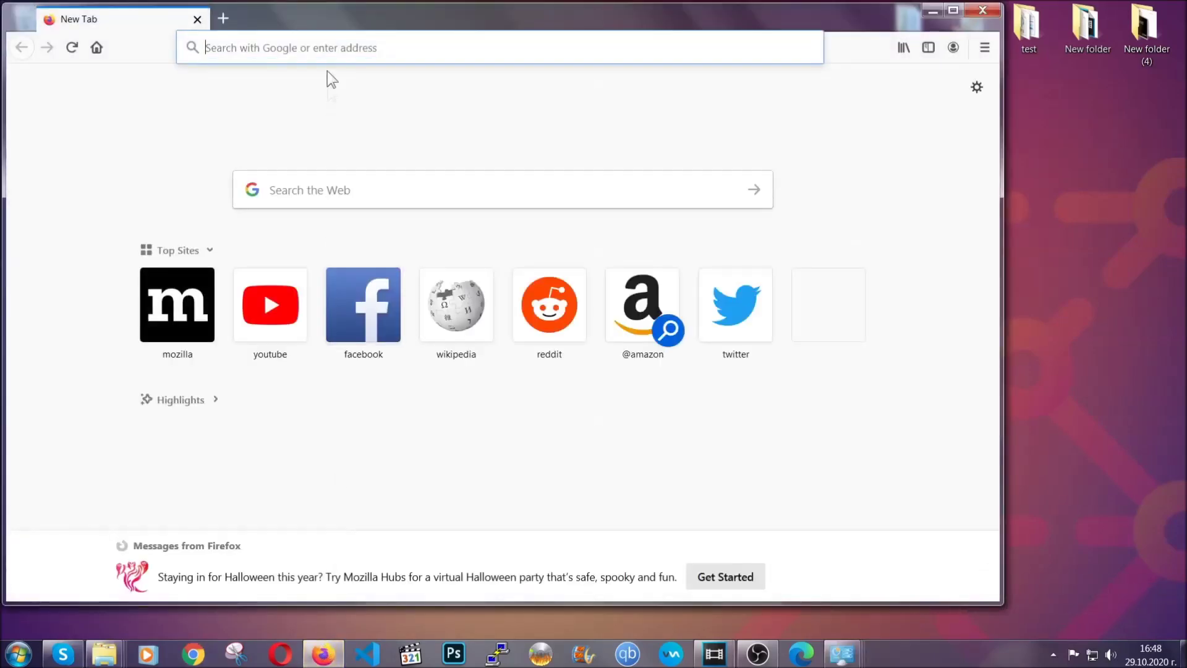
left_click(324, 46)
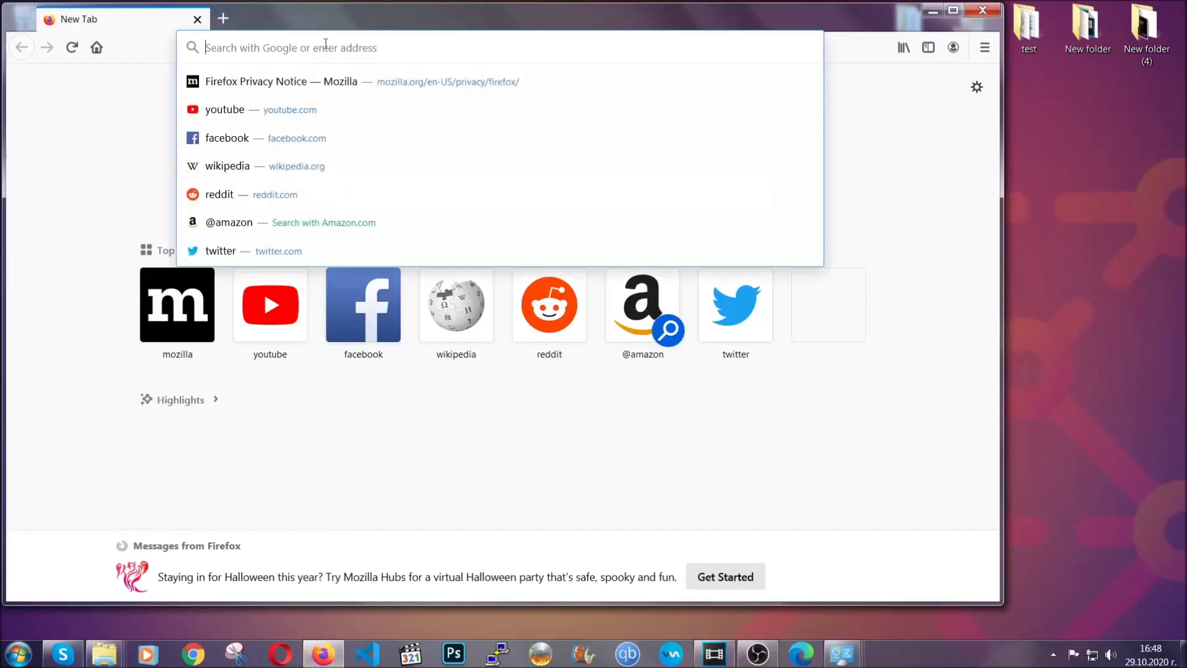
type("about:support")
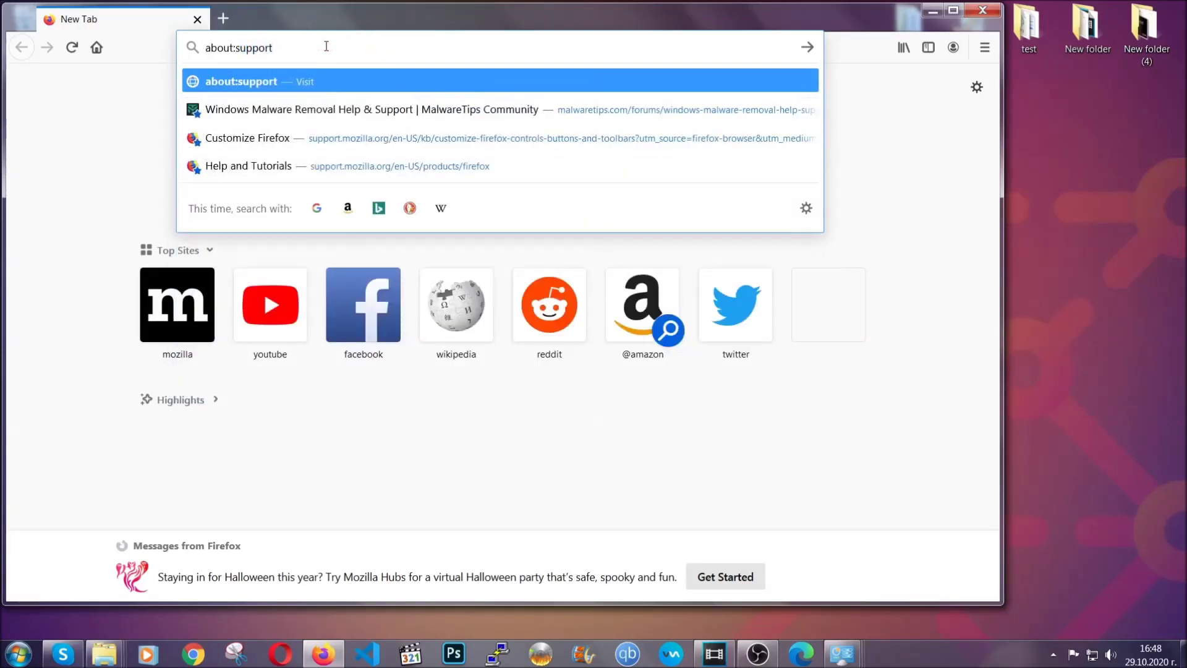
key("Return")
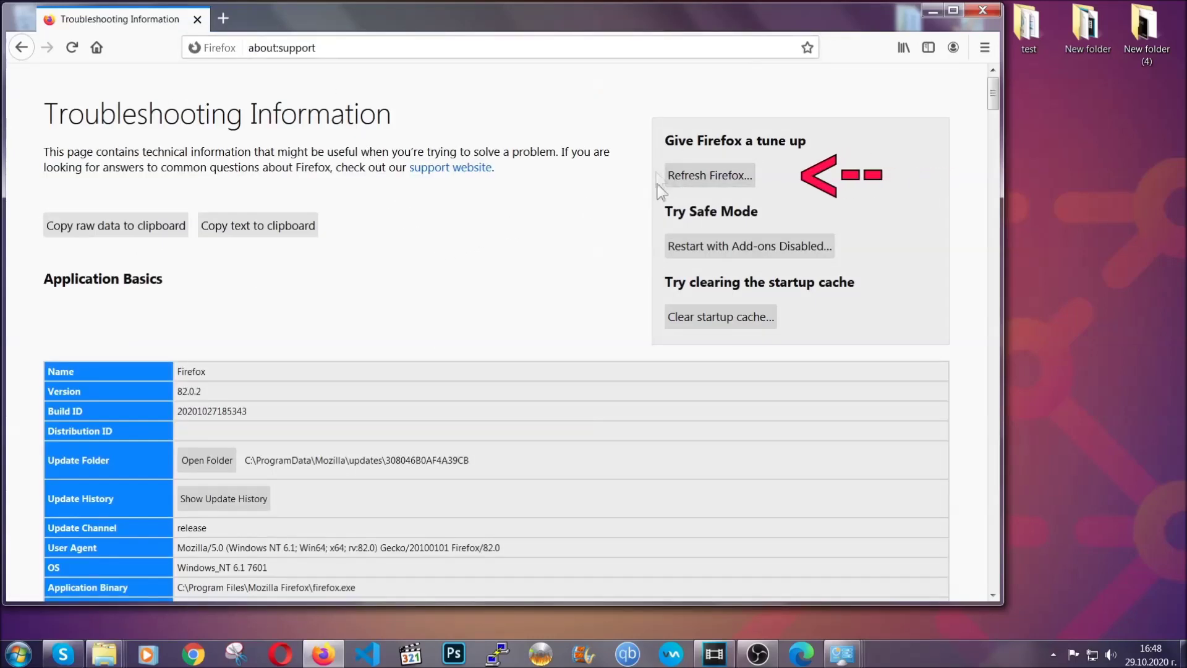
left_click(702, 180)
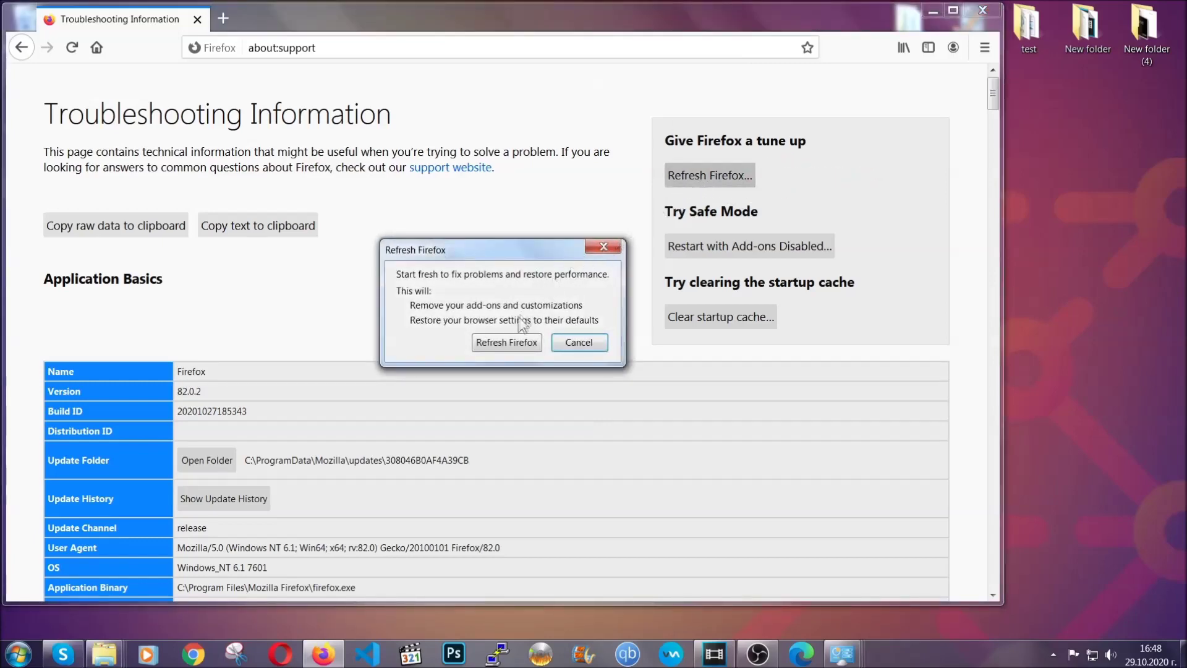
- Confirm the Firefox refresh, finish the Import Wizard, and minimise Firefox
left_click(504, 344)
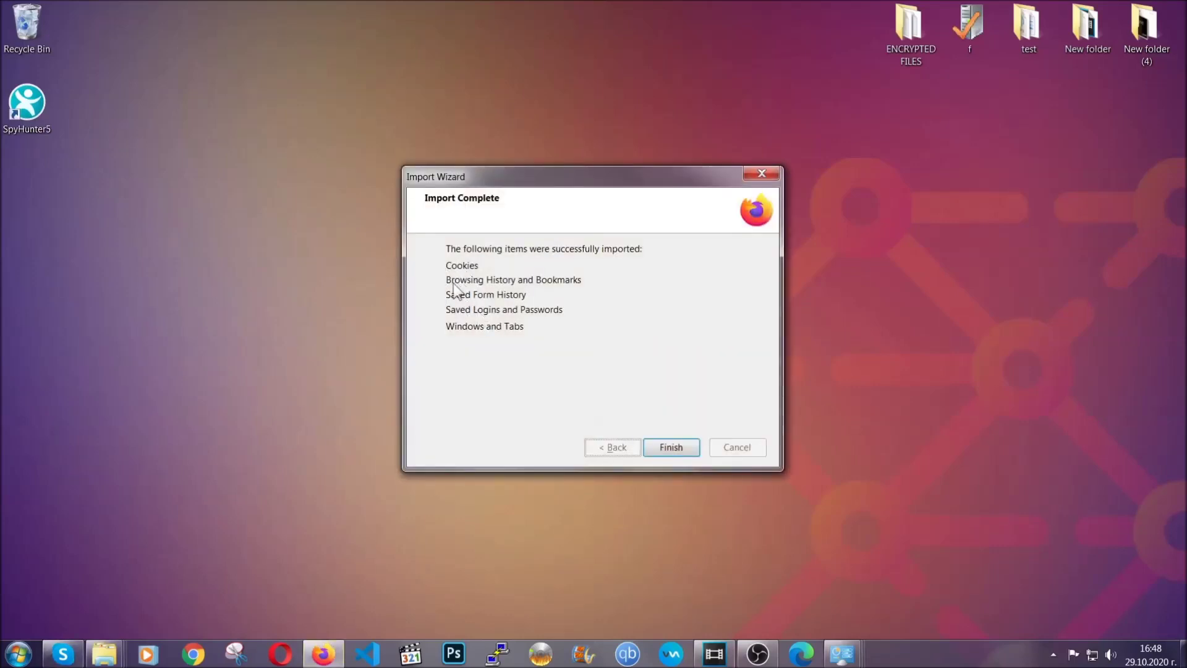
left_click(667, 448)
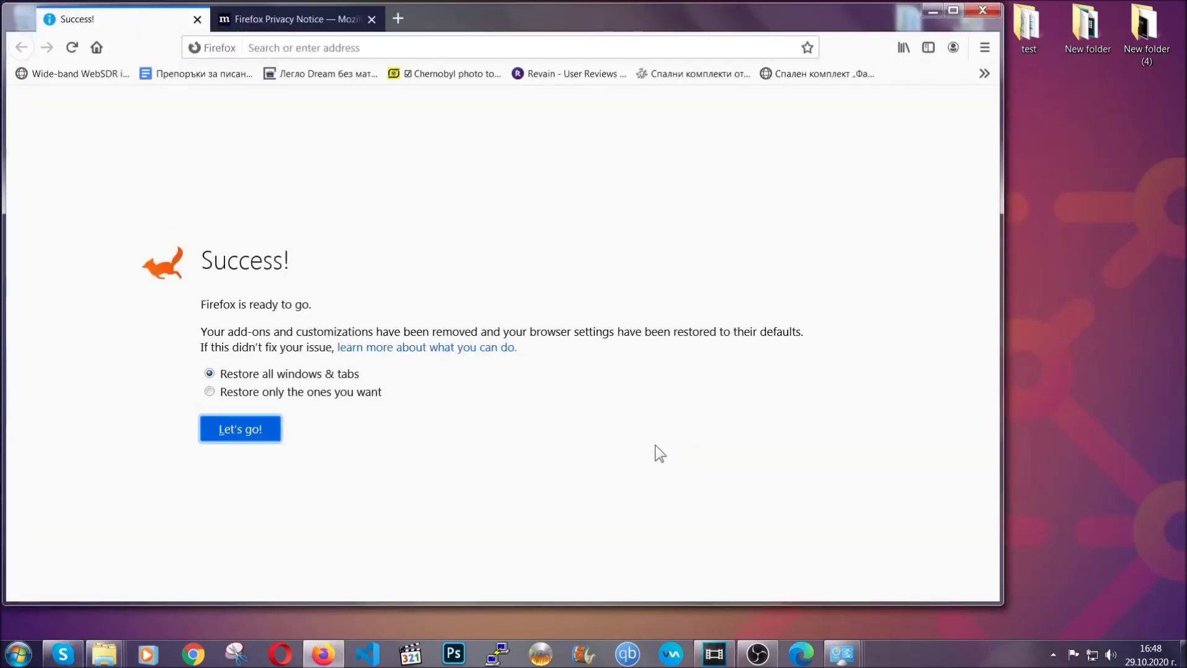
left_click(931, 11)
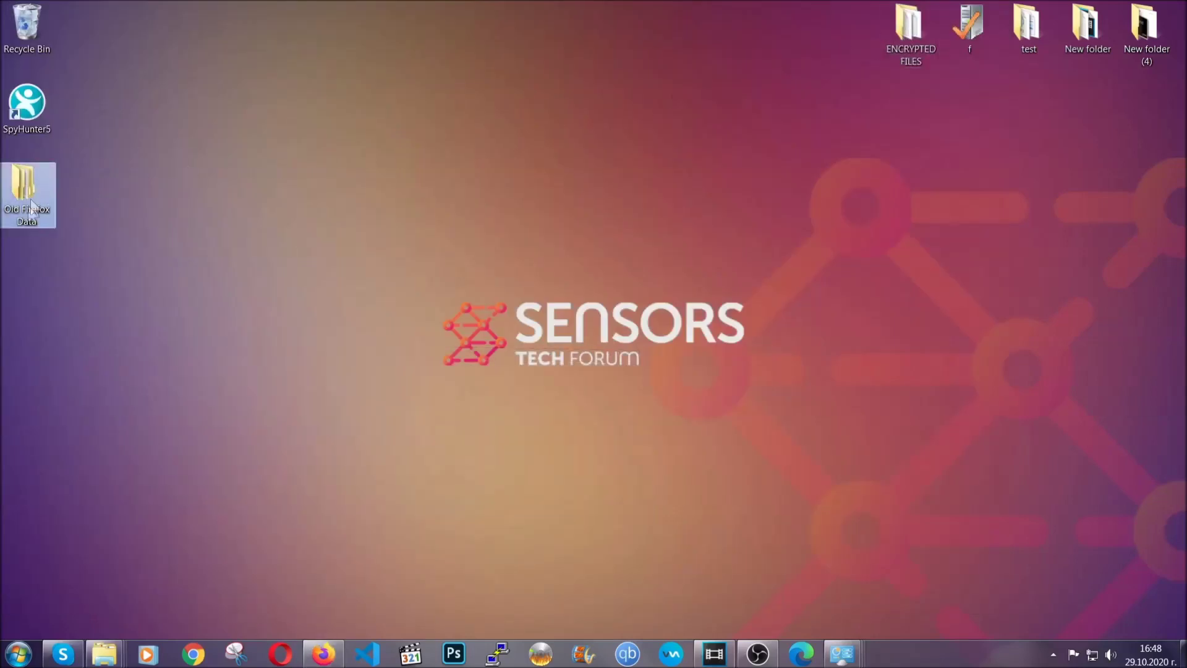
mouse_move(14, 207)
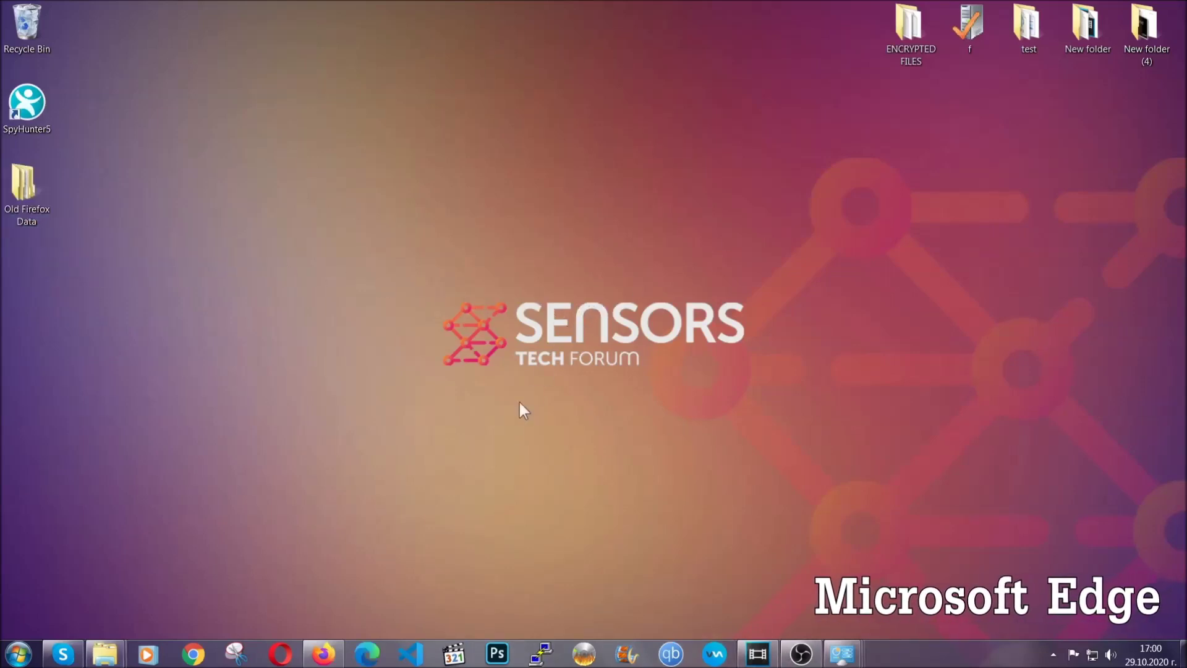
- Launch Edge and enter edge://settings/clearBrowserData in the address bar
left_click(367, 653)
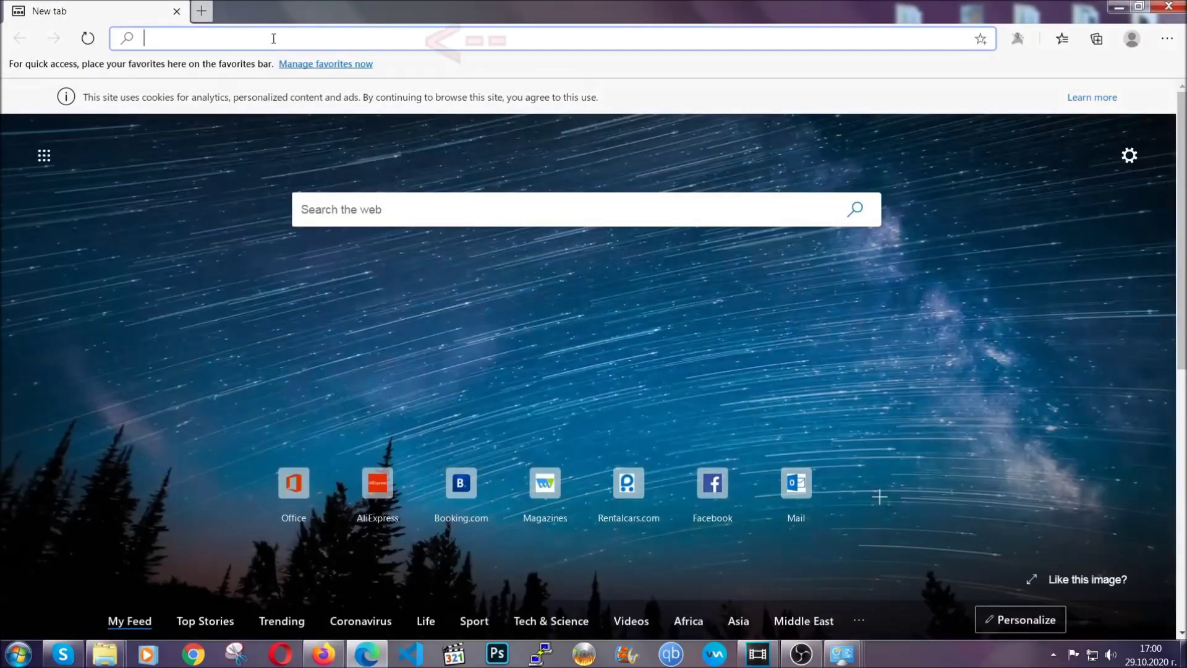
type("edge:")
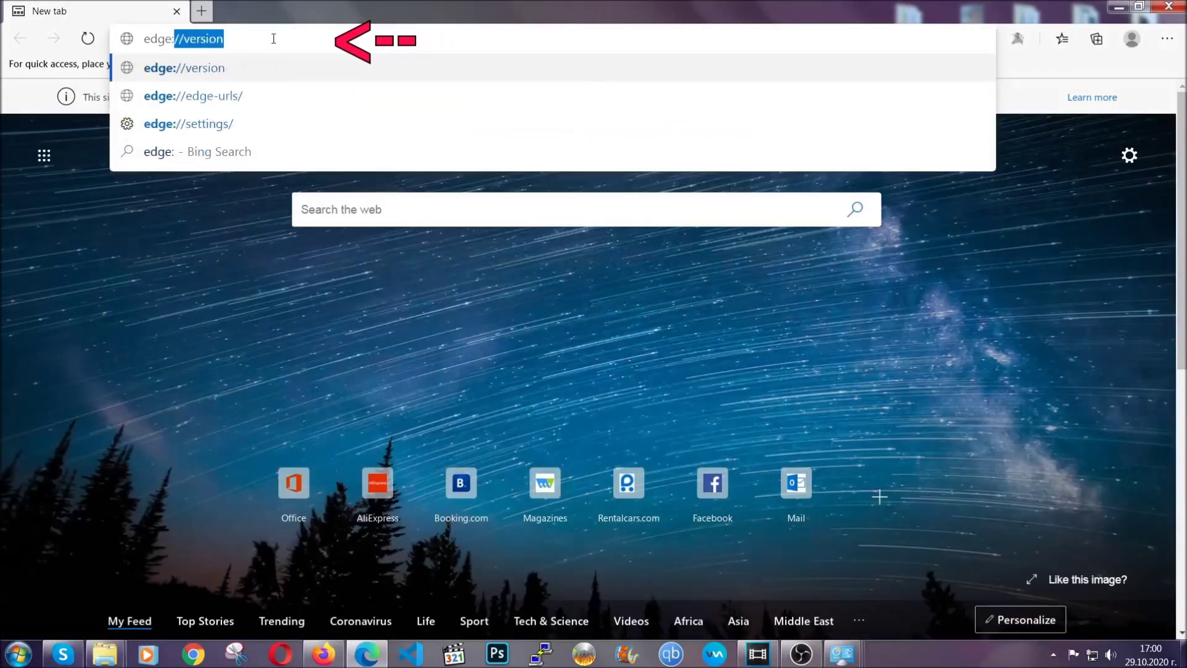
type("//setting")
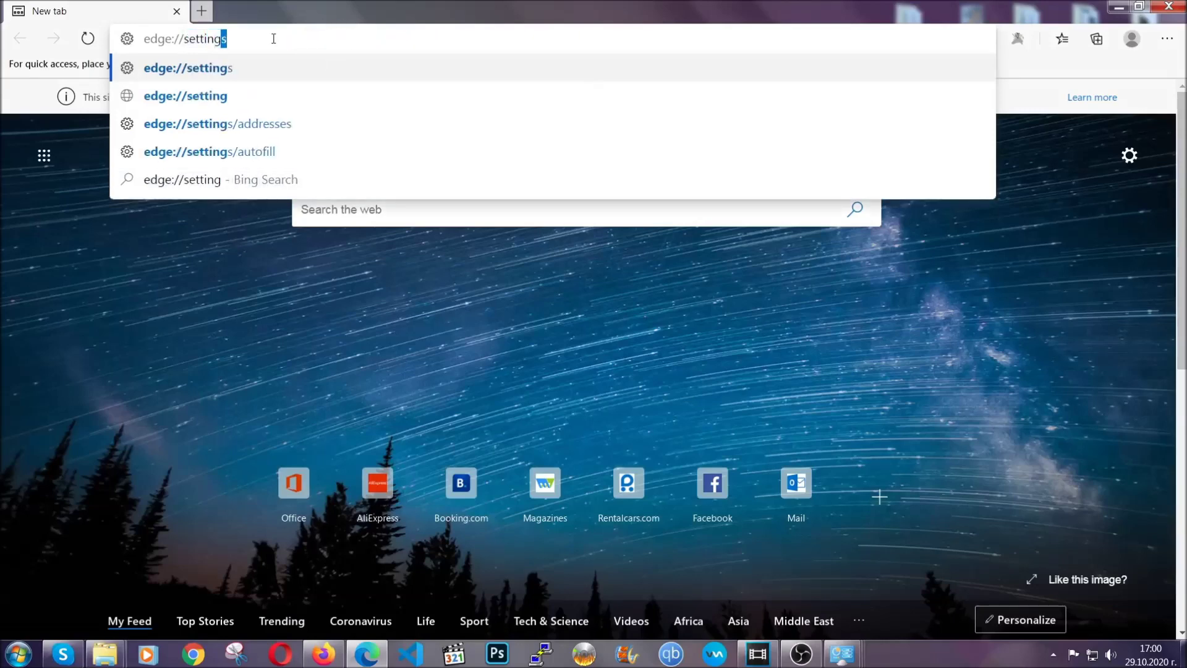
type("s/clear")
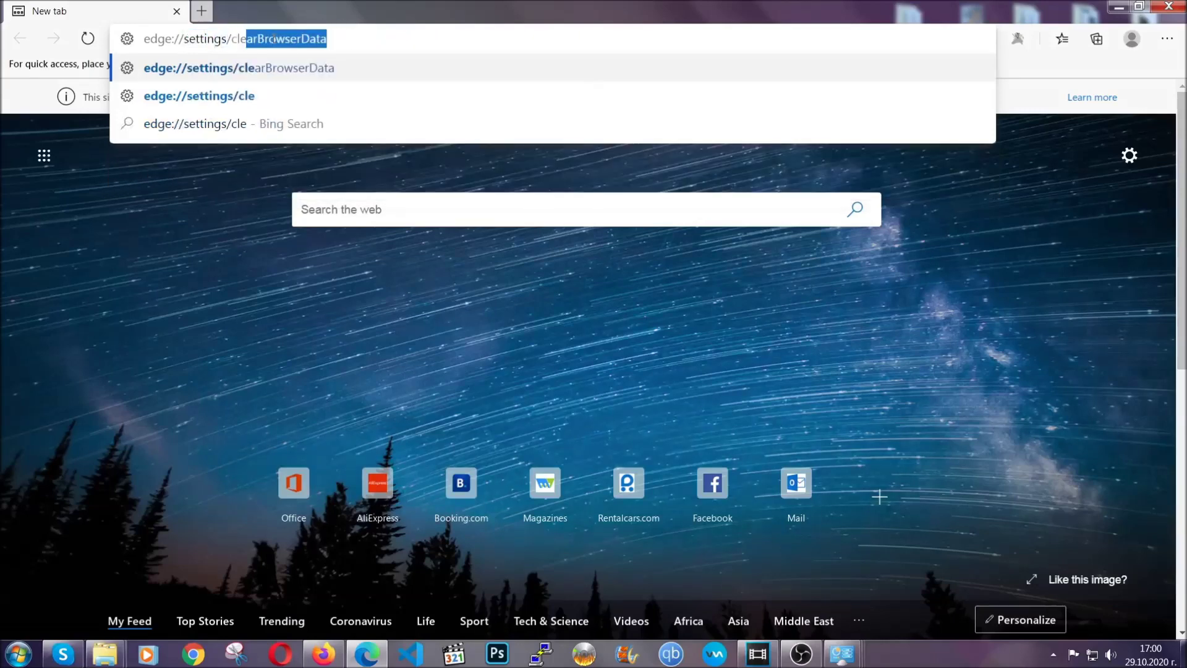
type("BrowserDa")
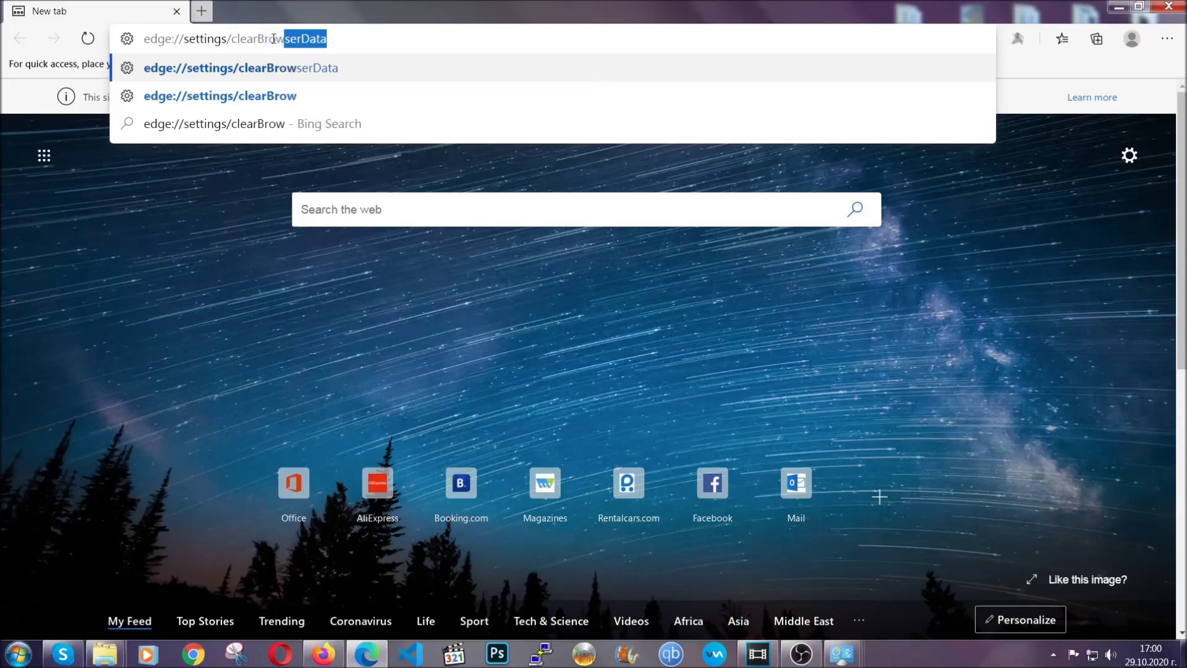
type("ta")
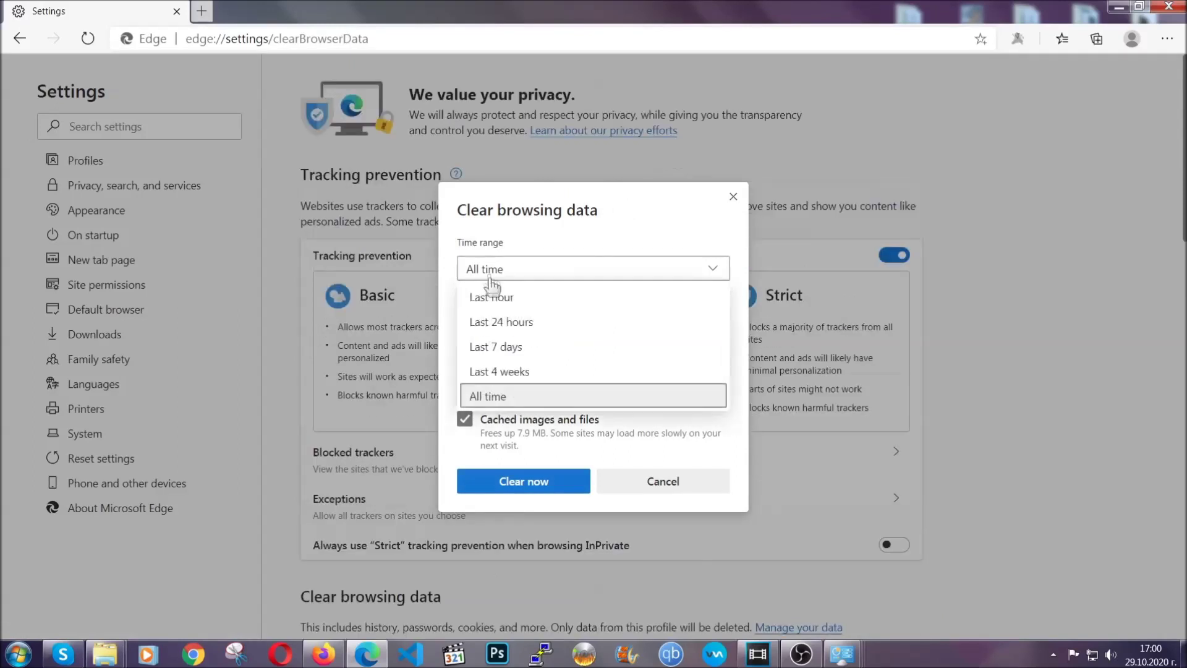
- Clear Edge's browsing data with the time range set to All time
left_click(492, 392)
scroll(500, 376, "down", 3)
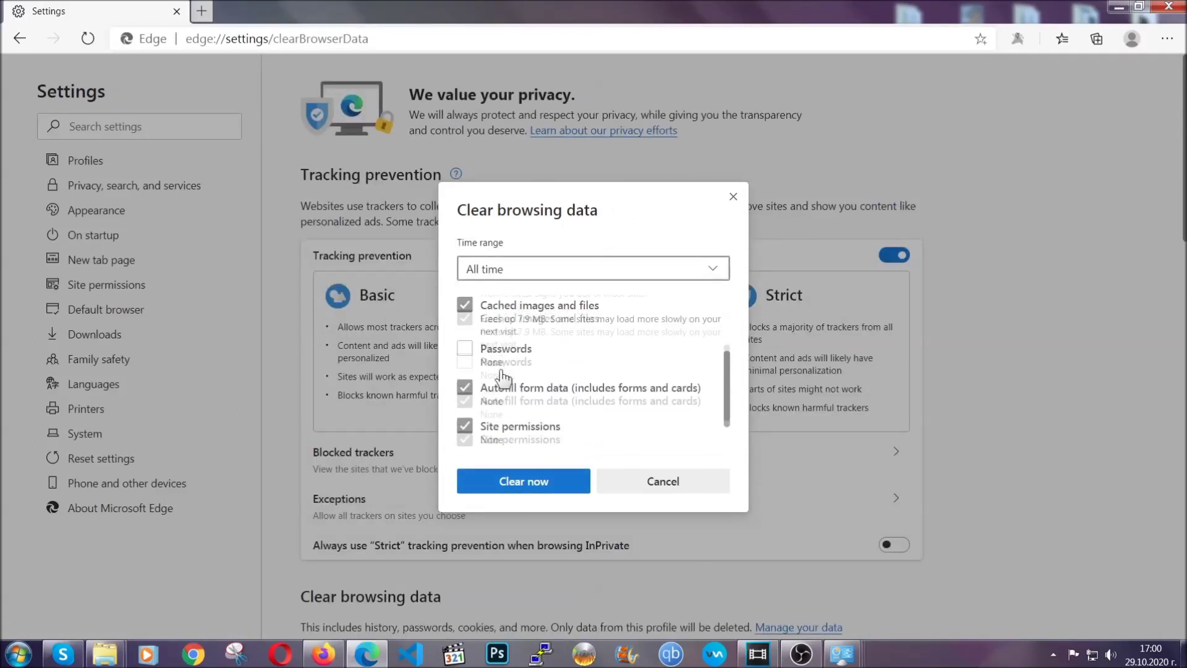
left_click(518, 488)
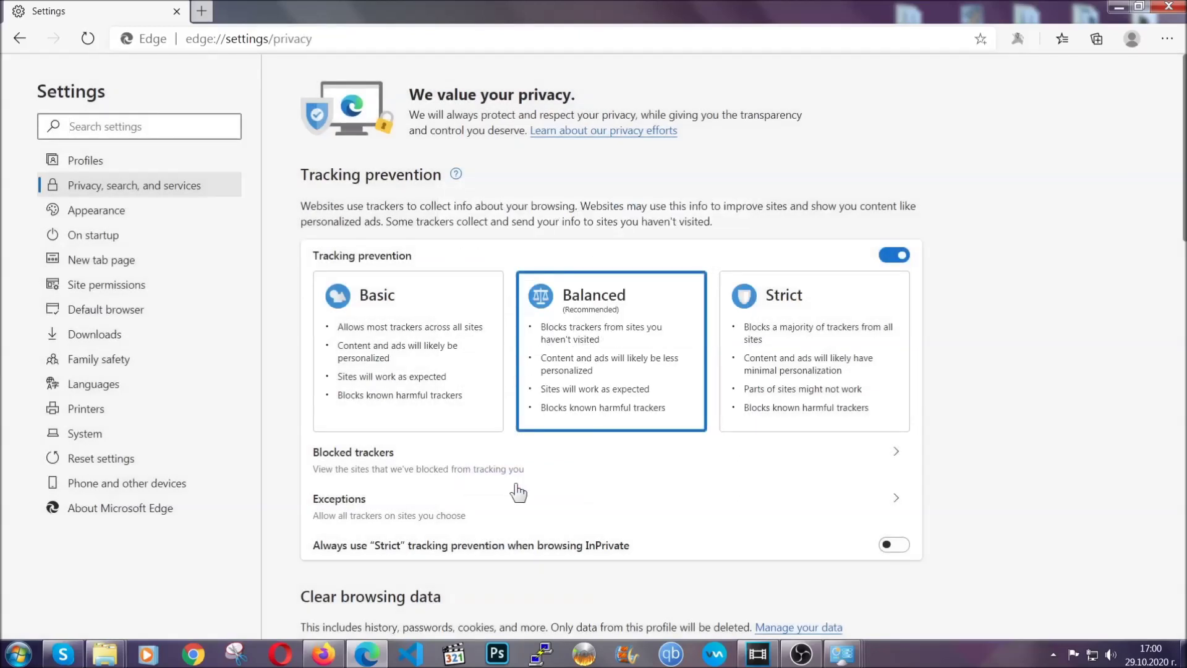
- Remove Edge's only installed extension, confirm the removal, and close Edge
left_click(1167, 38)
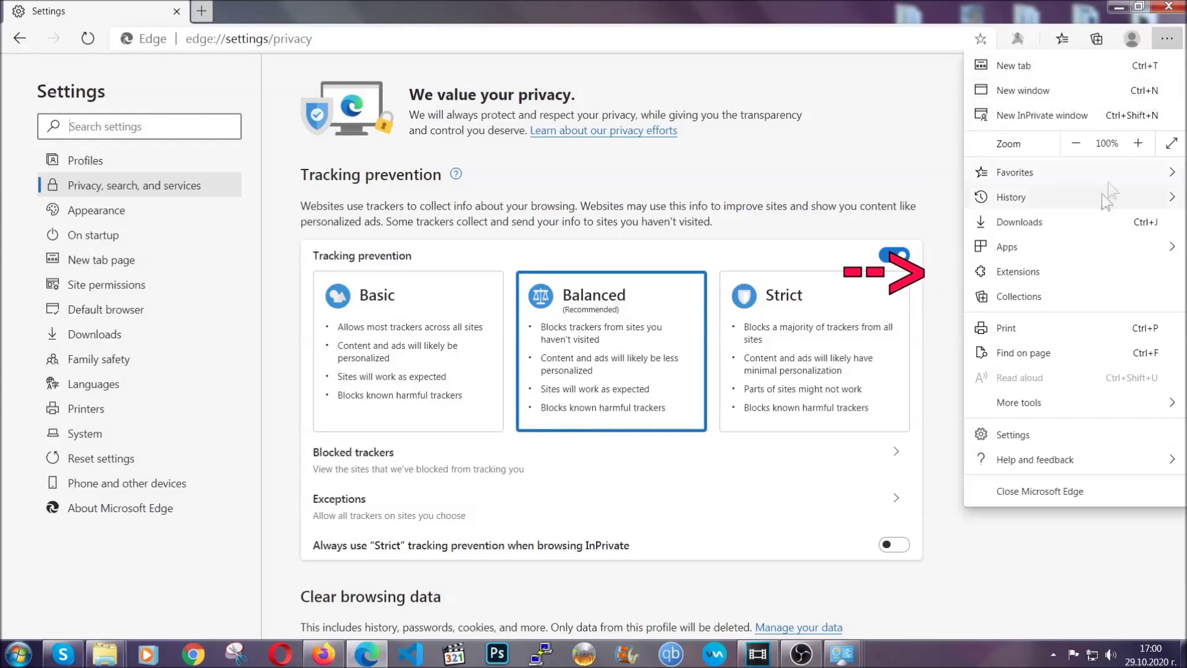
left_click(1080, 263)
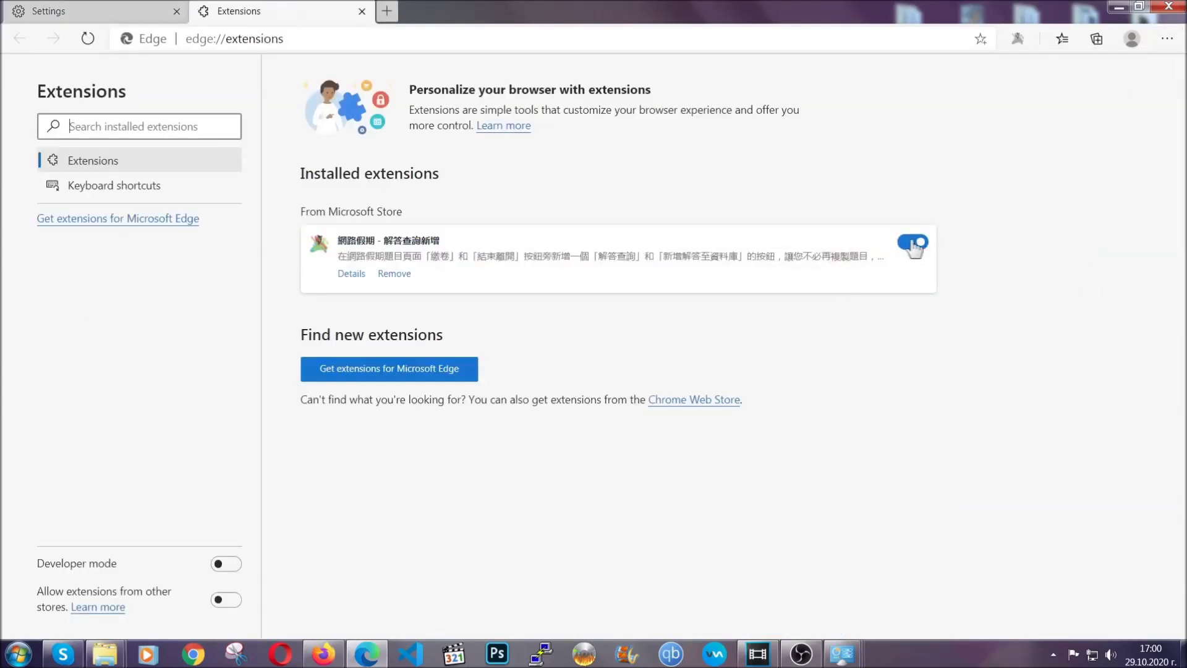
left_click(388, 276)
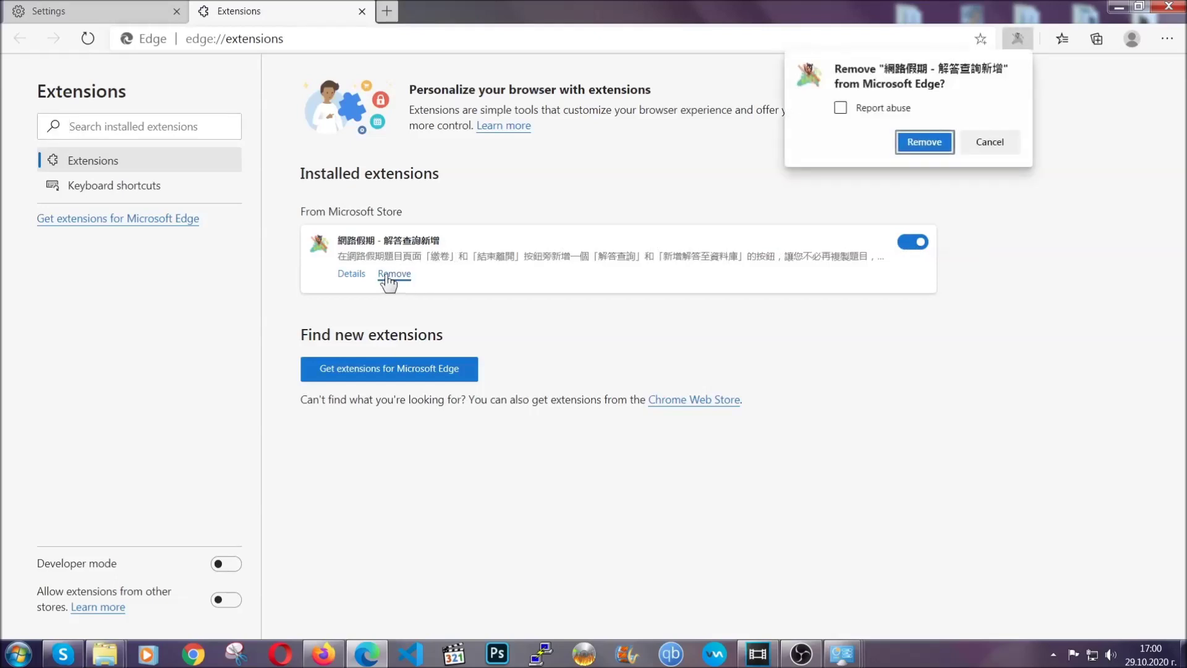
left_click(921, 142)
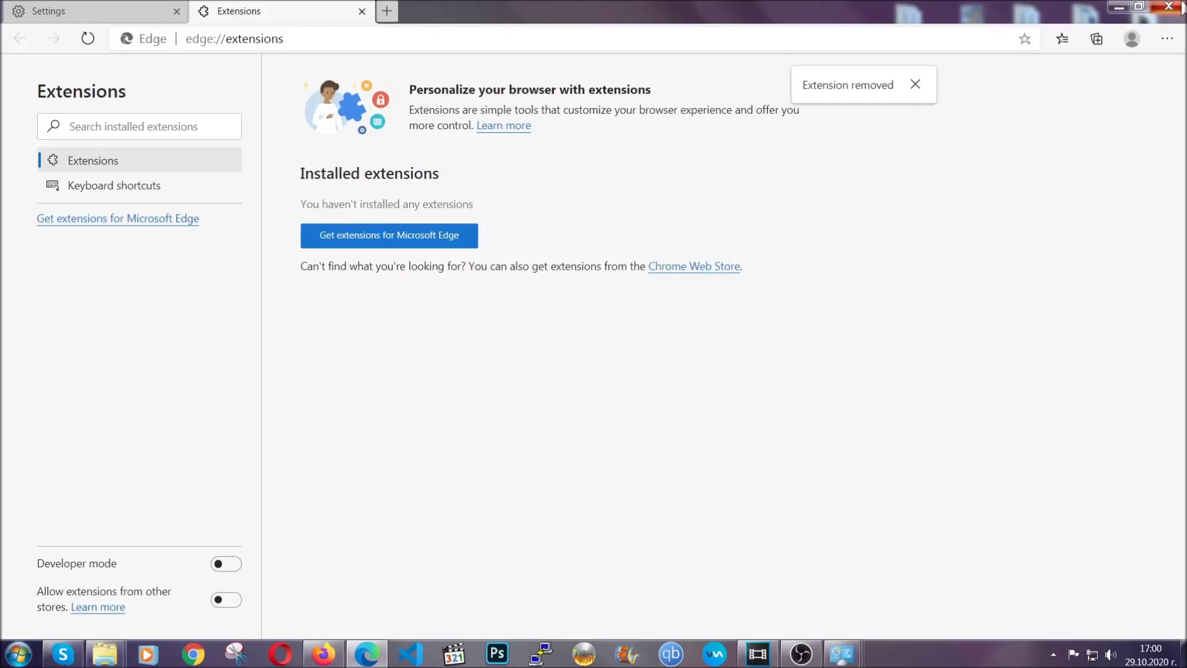
left_click(1178, 6)
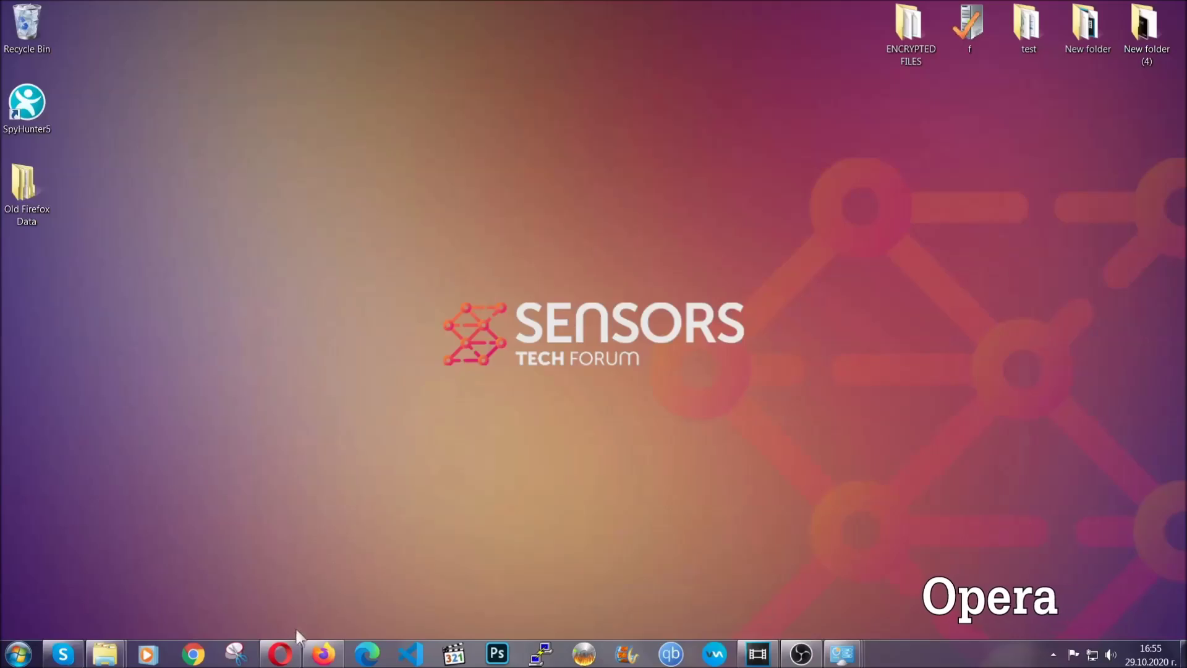
- Restore Opera and load opera://settings/clearBrowserData, showing its Advanced clearing options
left_click(283, 652)
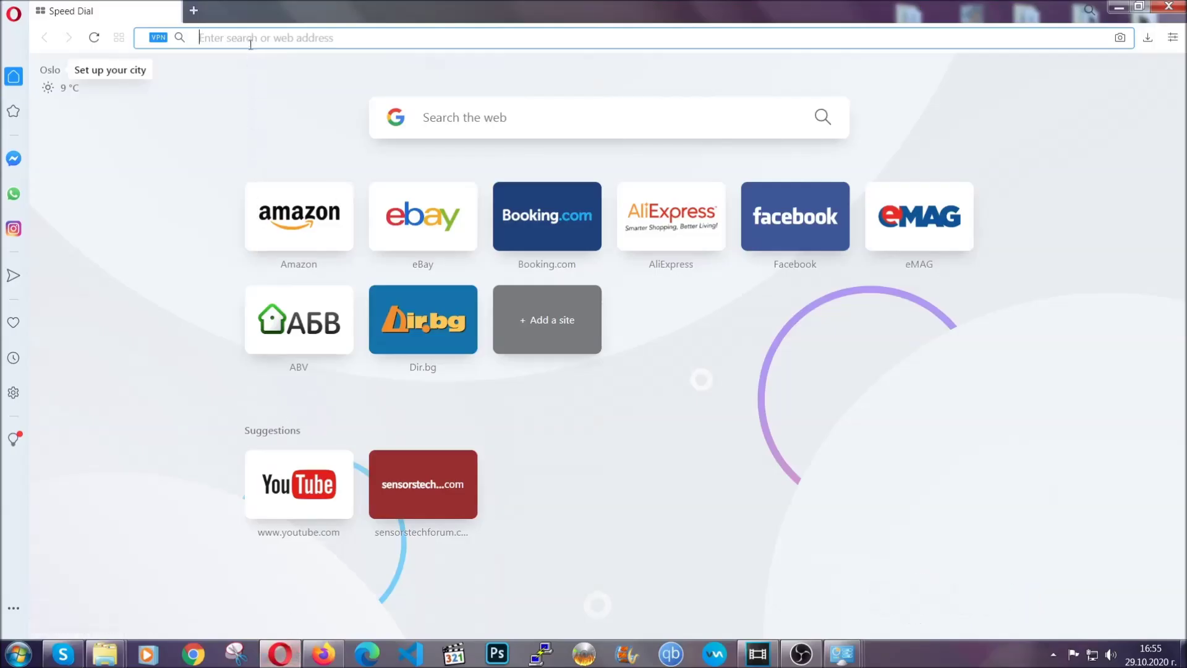
type("opera")
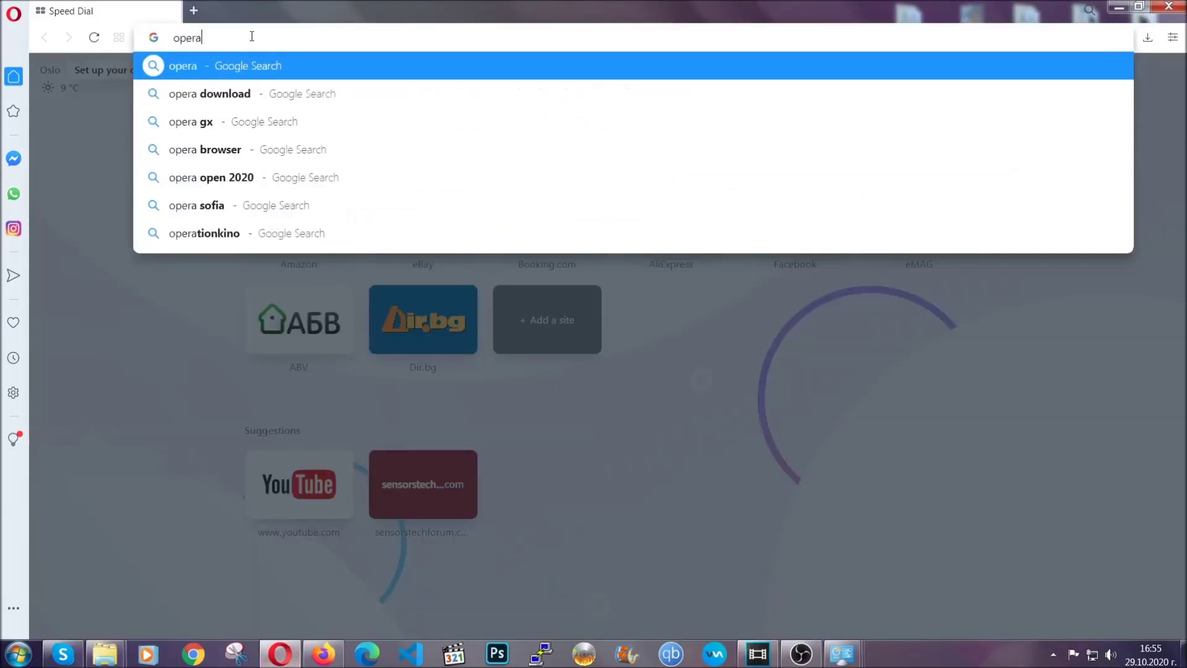
type("://se")
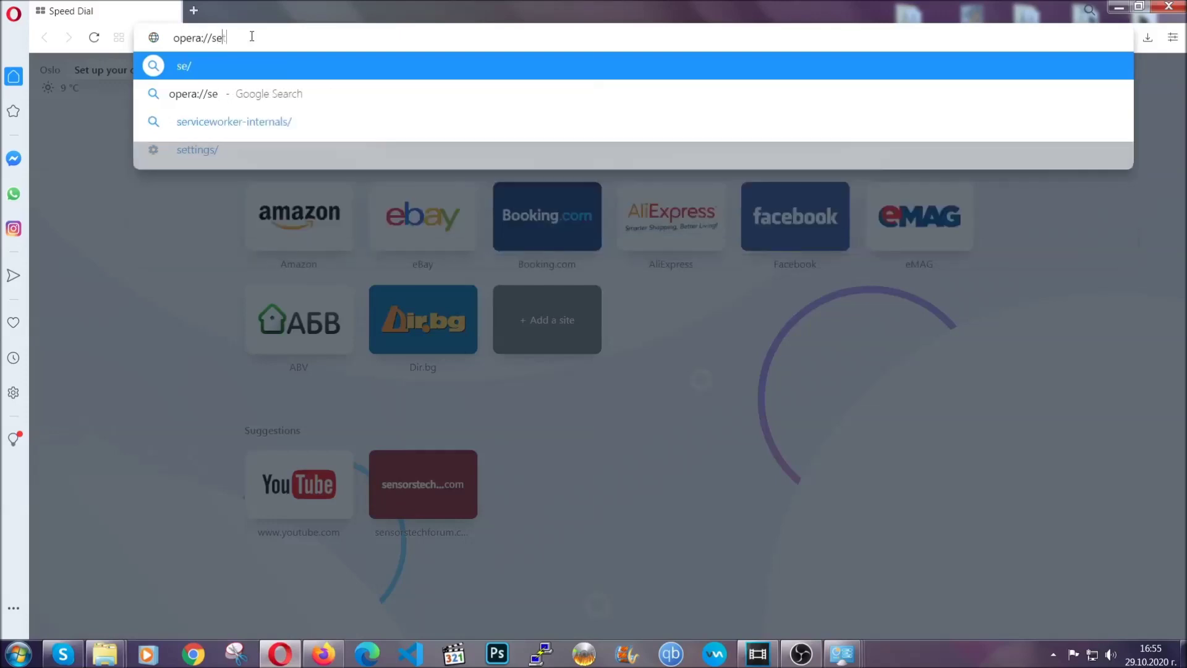
type("ttings/clearBrr")
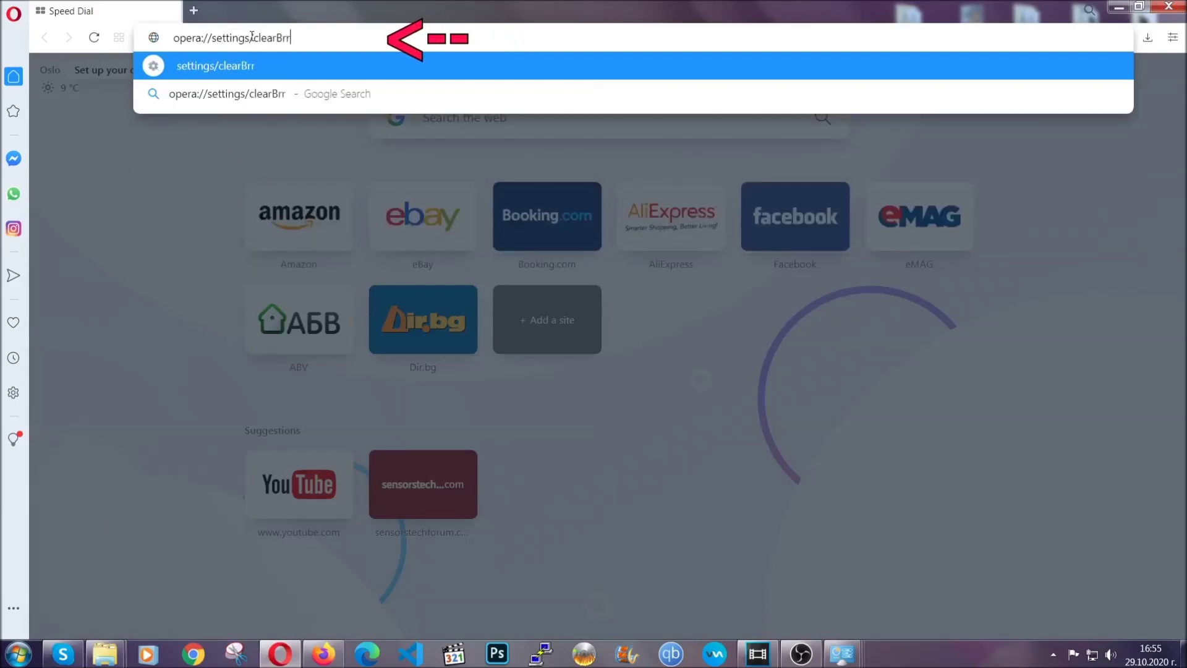
key("BackSpace")
type("owserD")
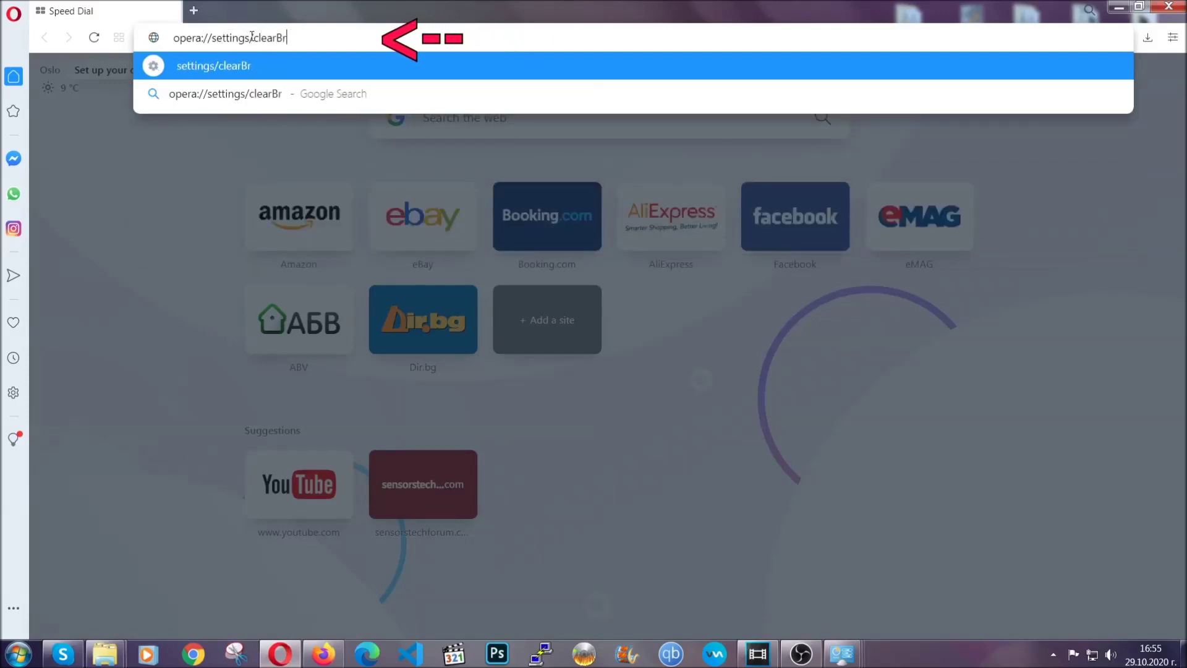
type("ata")
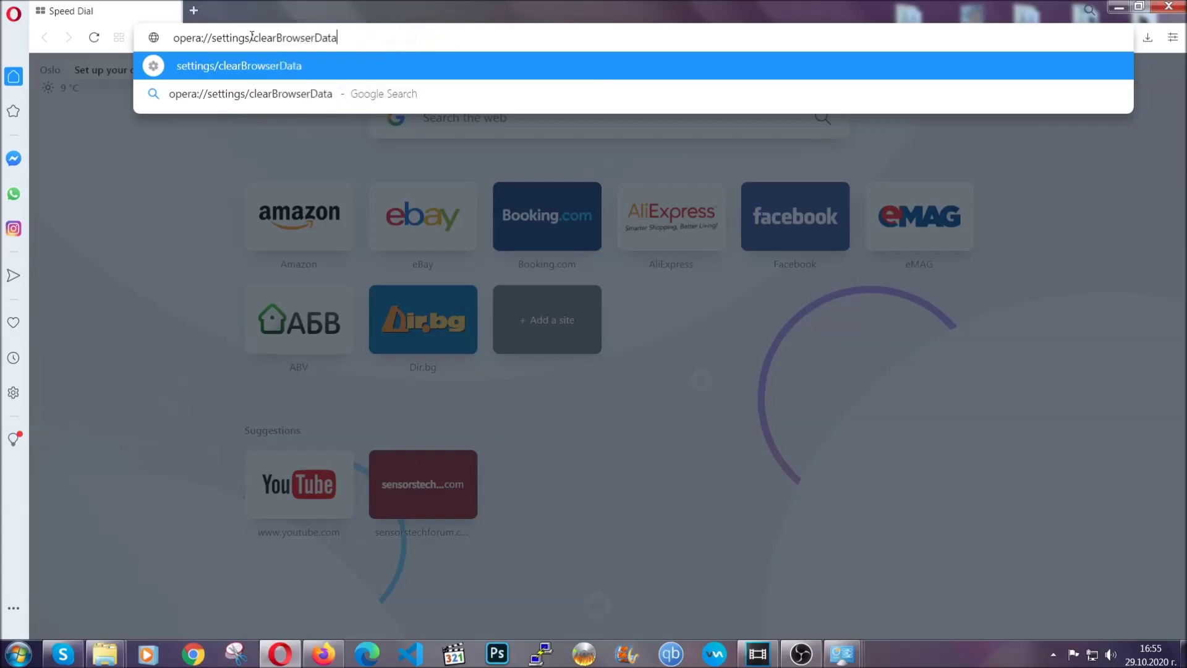
key("Return")
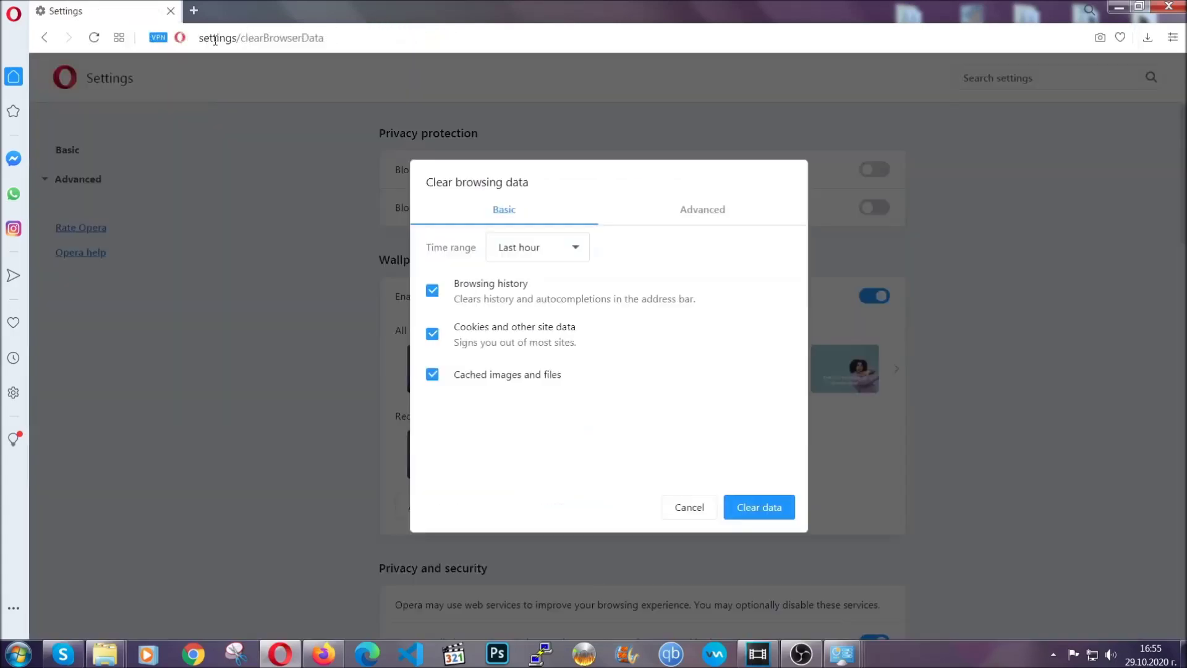
left_click(699, 213)
- Clear Opera's data for All time with Site Settings ticked, leaving passwords unticked
left_click(584, 247)
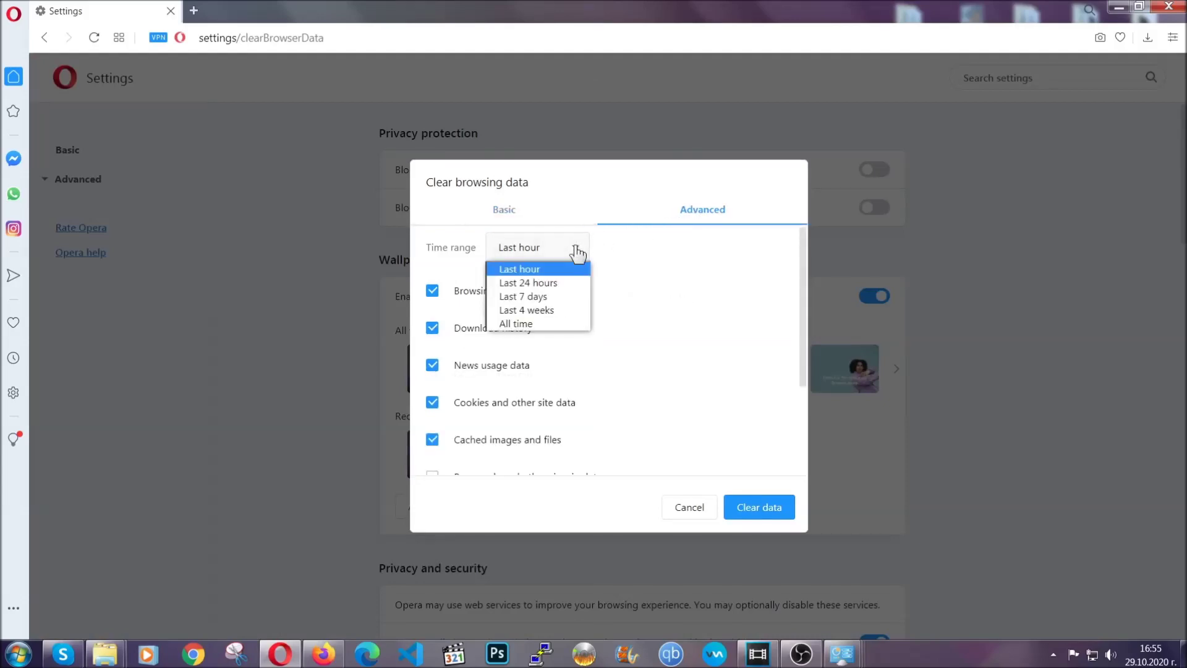
left_click(535, 321)
scroll(541, 331, "down", 2)
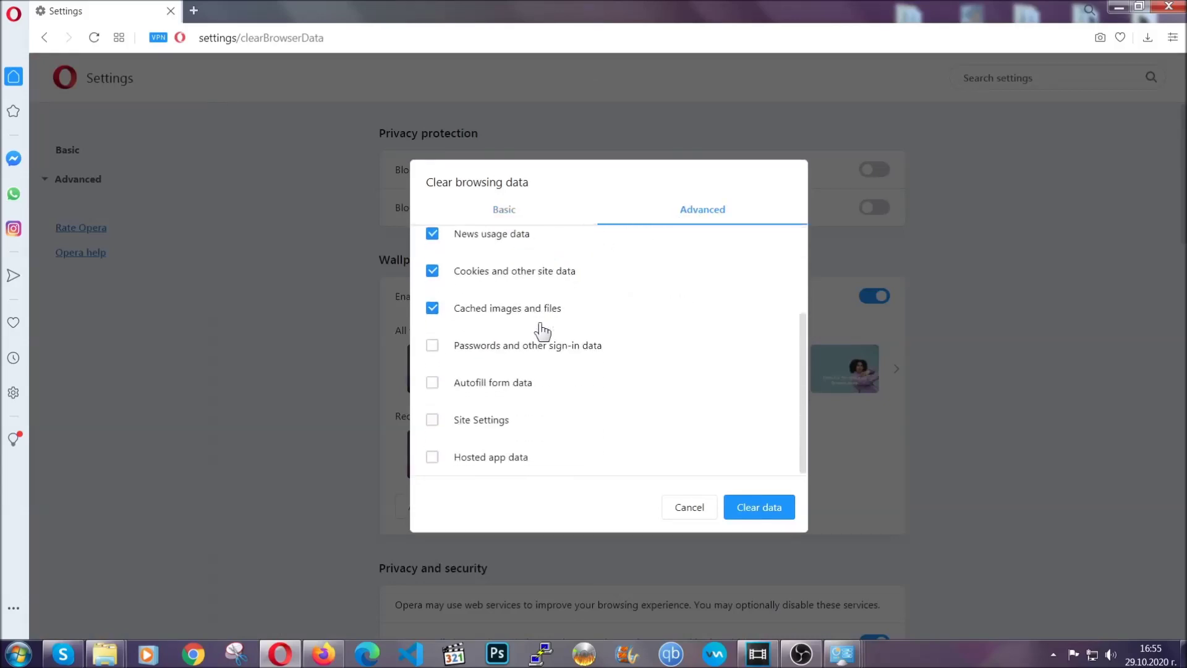
left_click(488, 424)
left_click(755, 509)
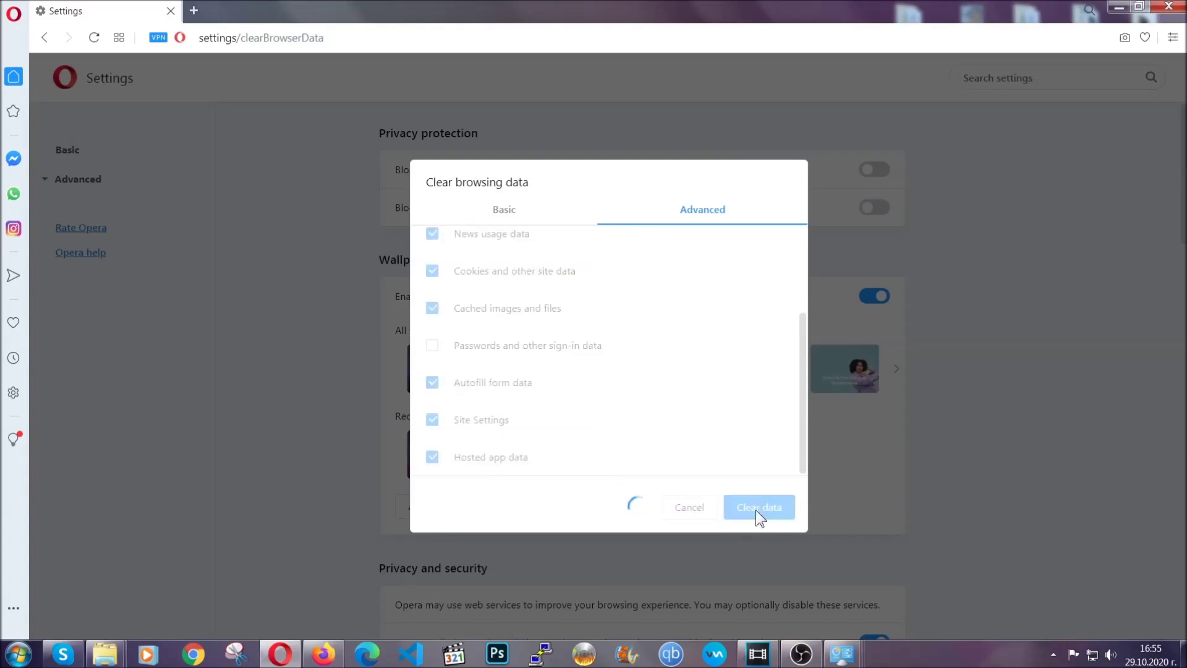